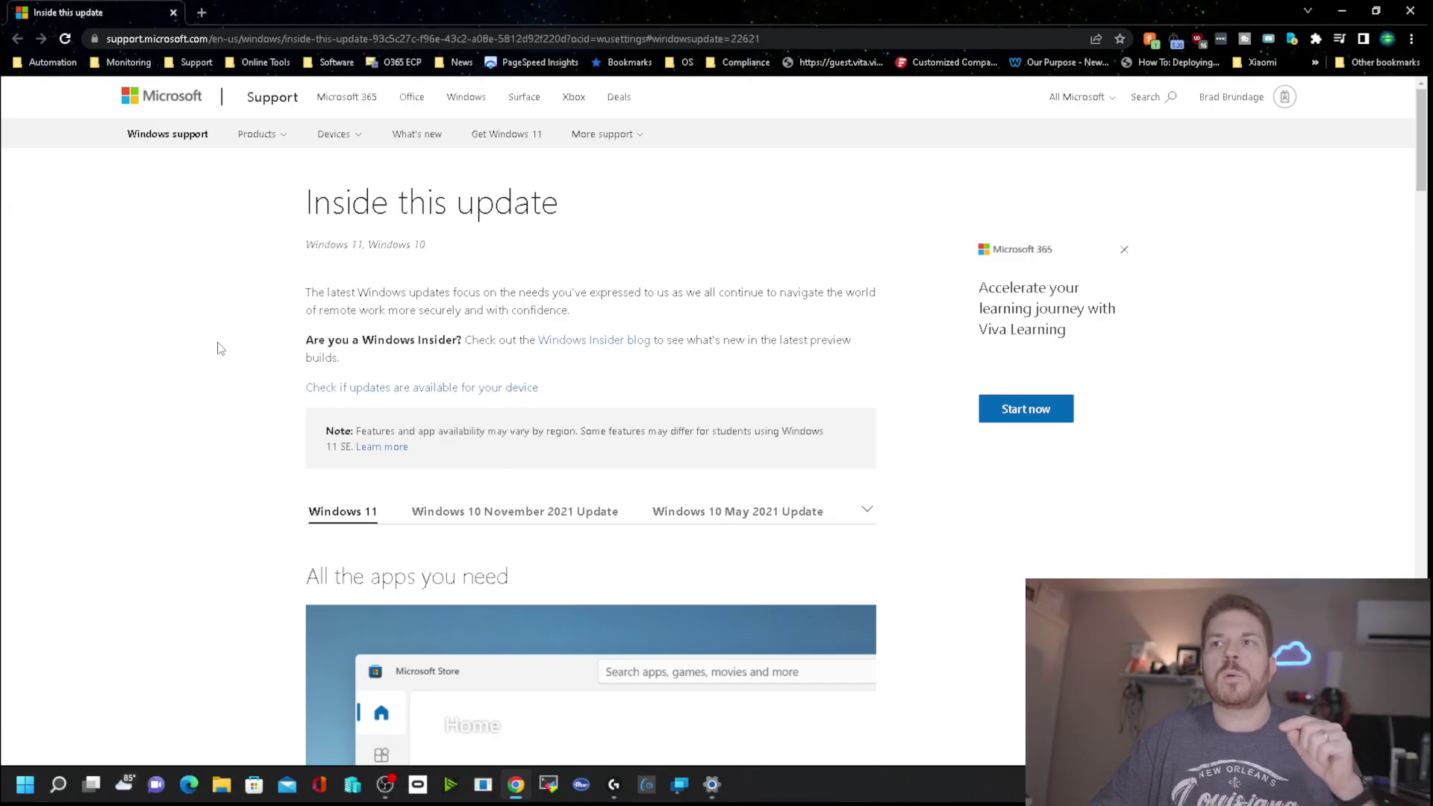
- Scroll through the 'Inside this update' features page, then start the Windows 11 version 22H2 download
scroll(221, 347, "down", 10)
scroll(220, 351, "down", 2)
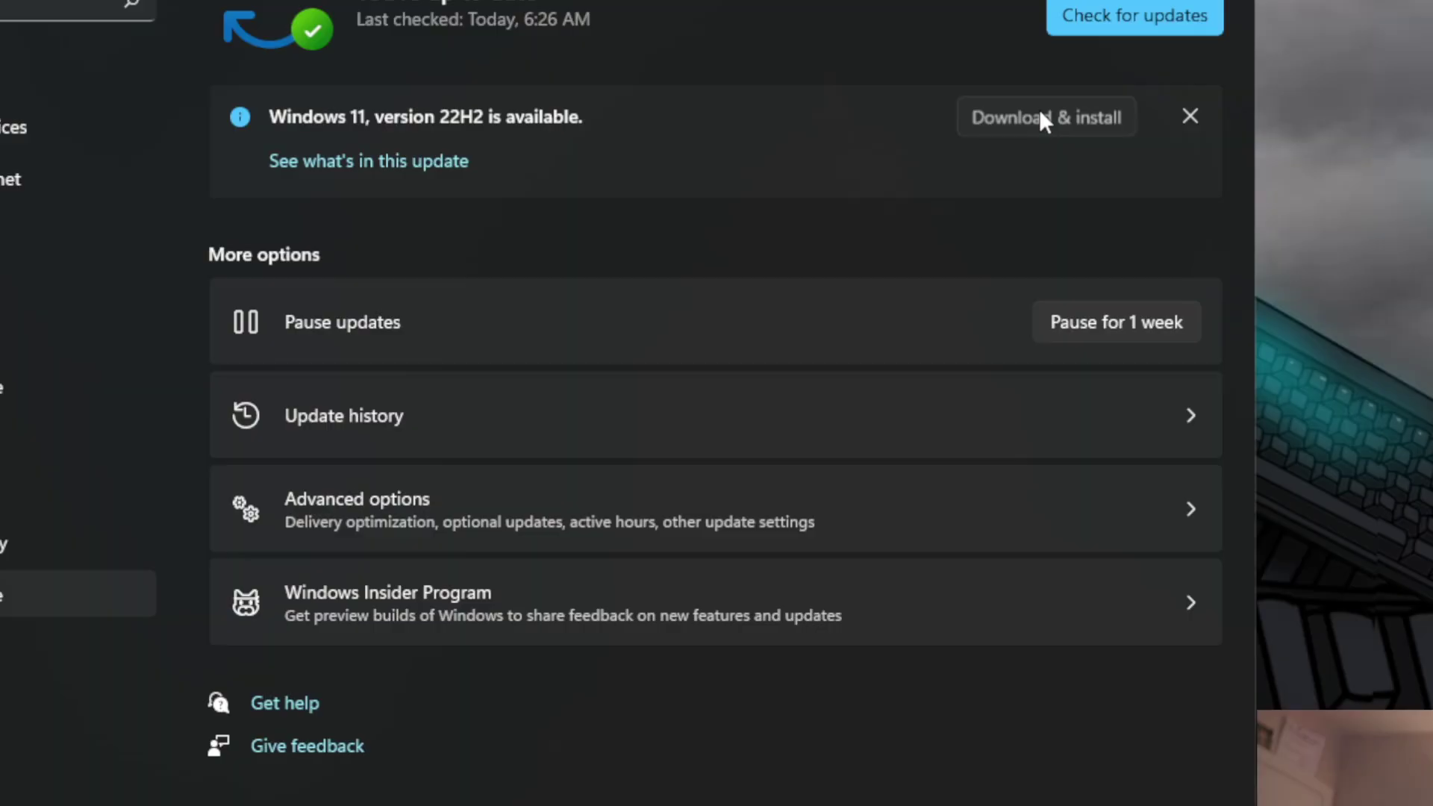
left_click(1040, 118)
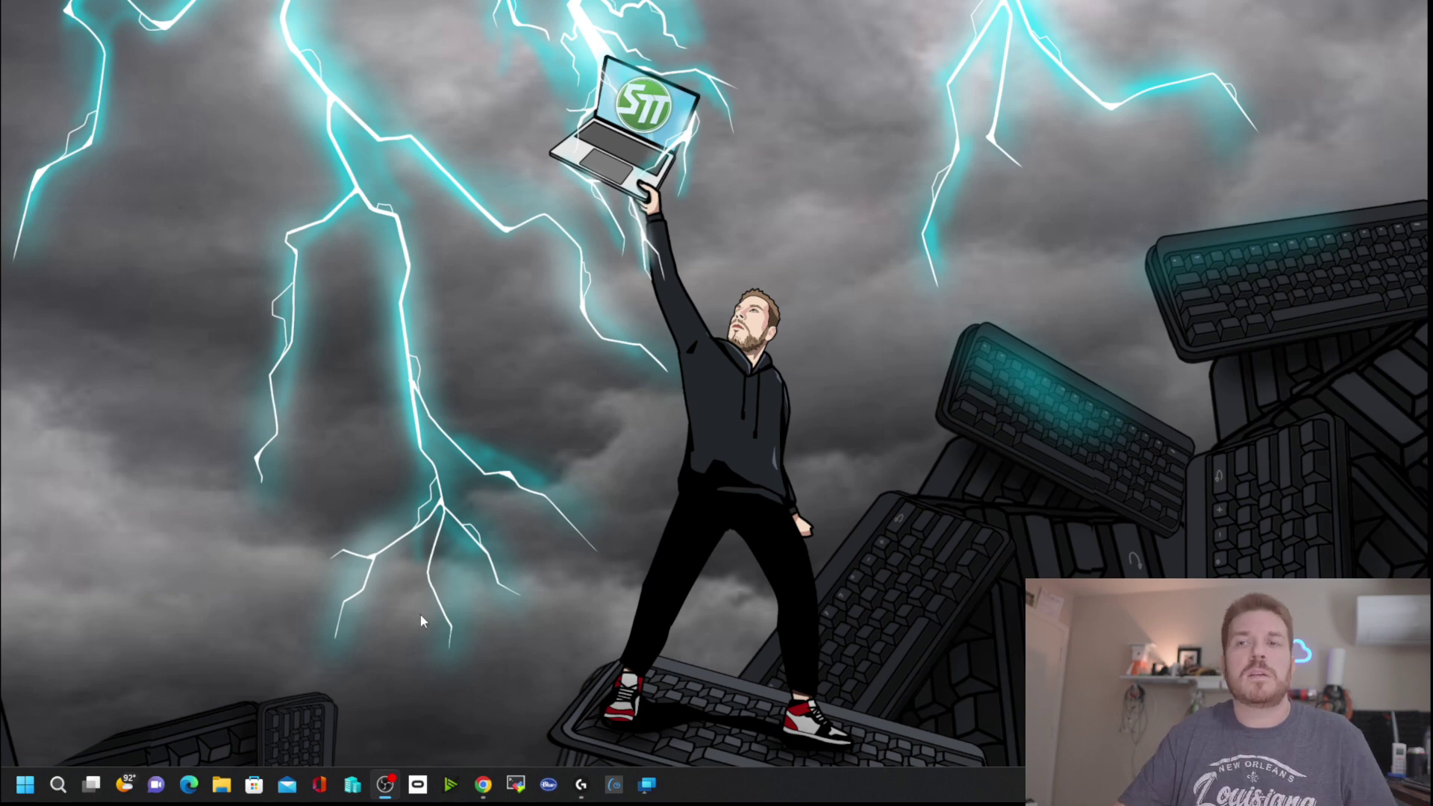
- Open File Explorer at This PC, showing Local Disk (C:) and network drives, and dismiss the shortcut menu
left_click(221, 785)
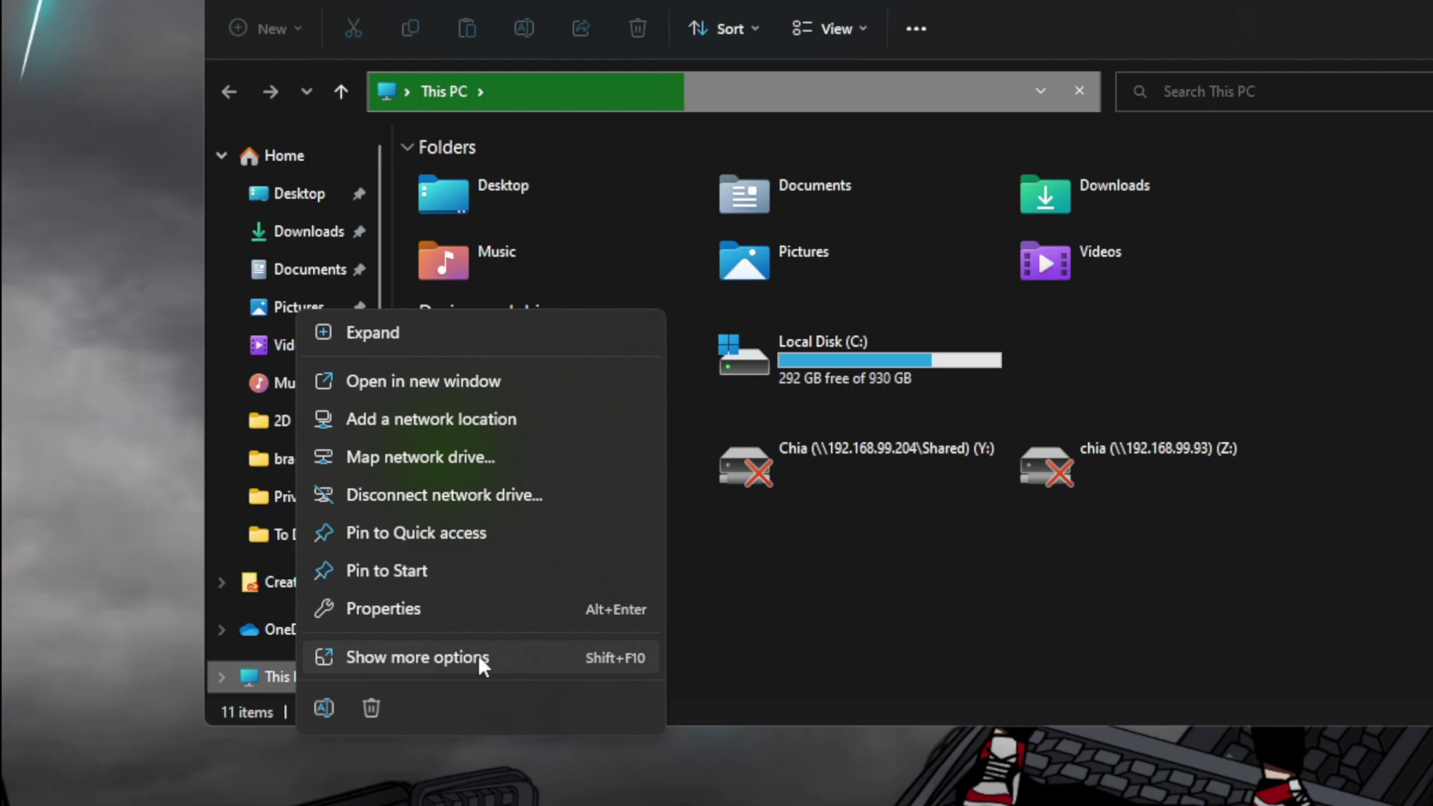
right_click(819, 785)
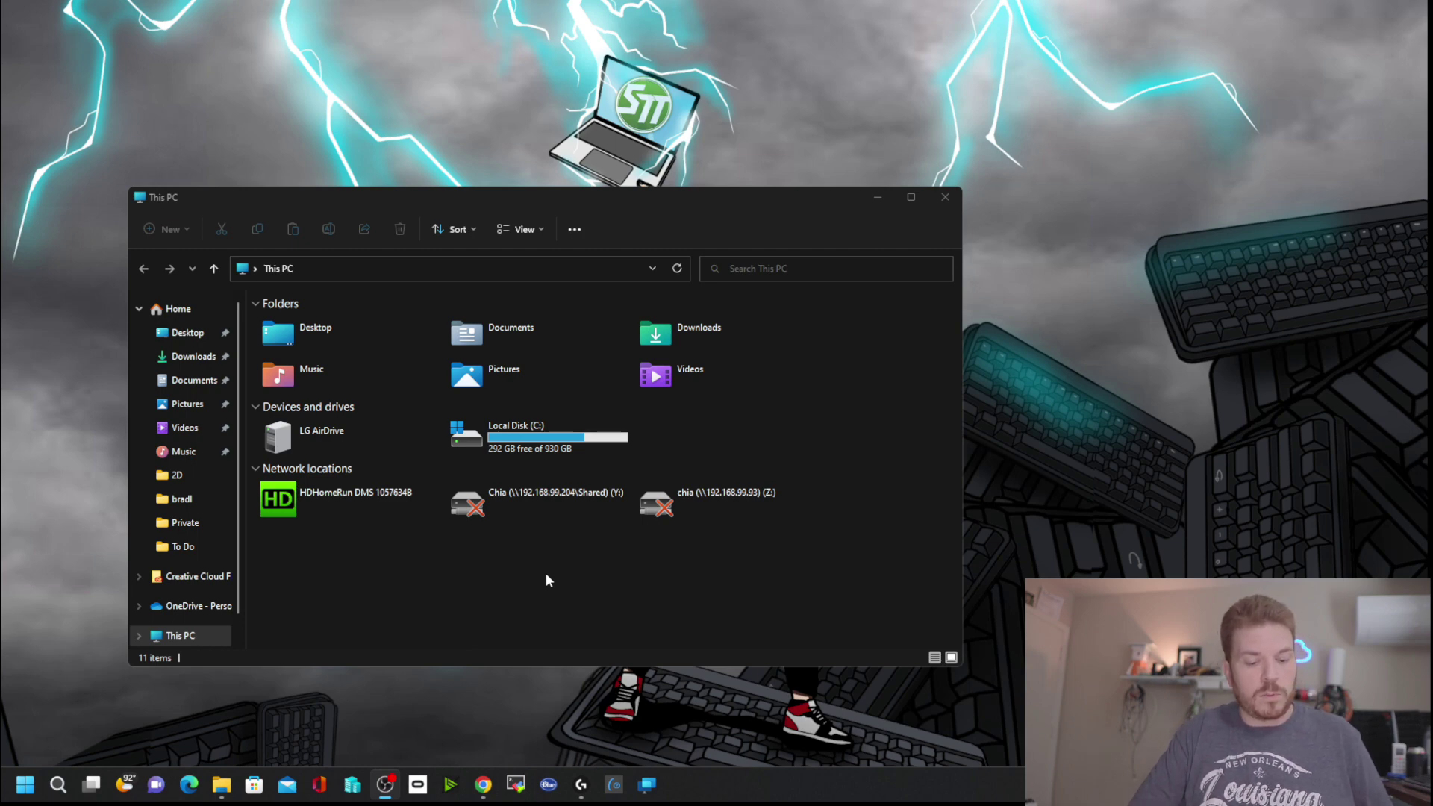
- Try the Win+Alt+K microphone mute twice, then show the Win+Z Snap layouts
key("super+alt+k")
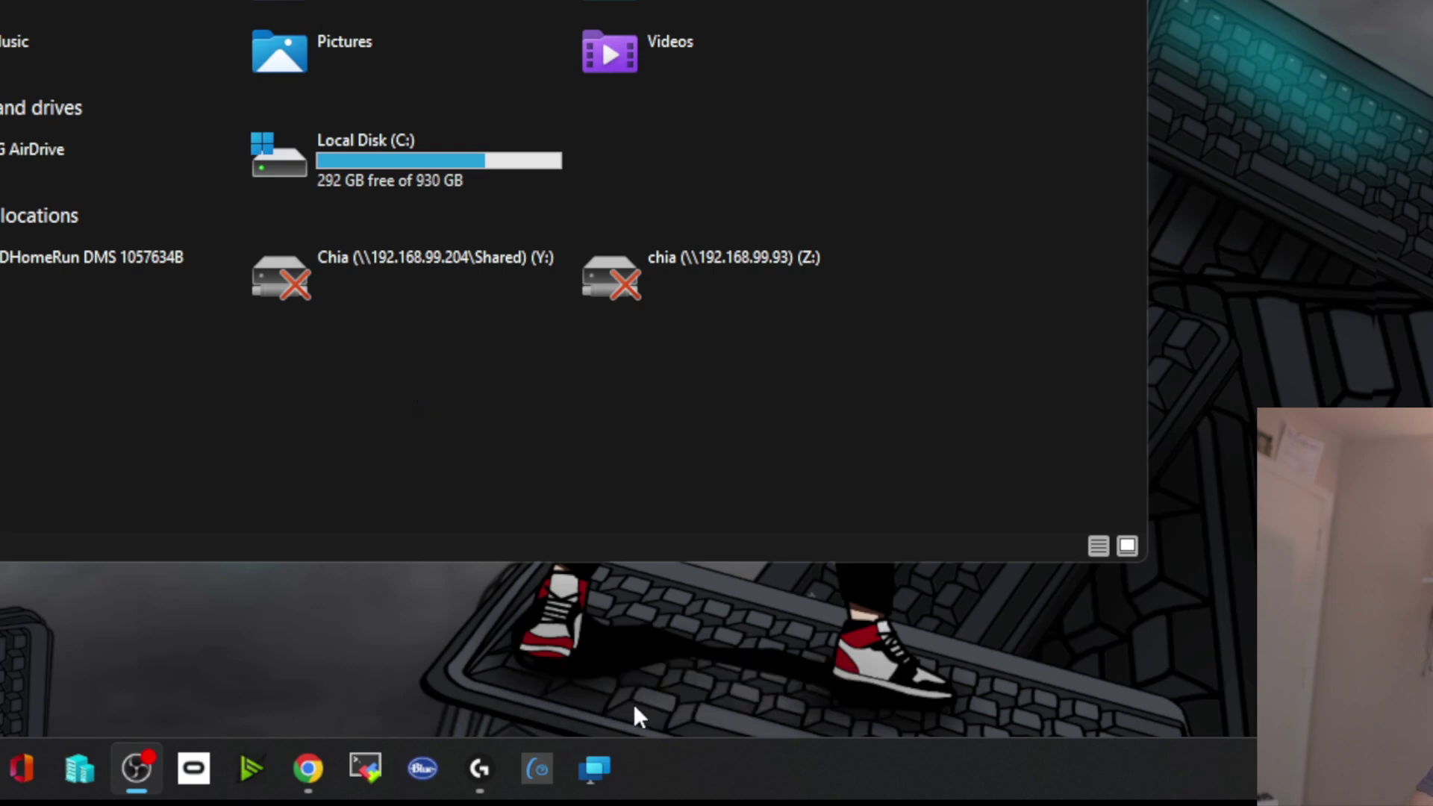
key("super+alt+k")
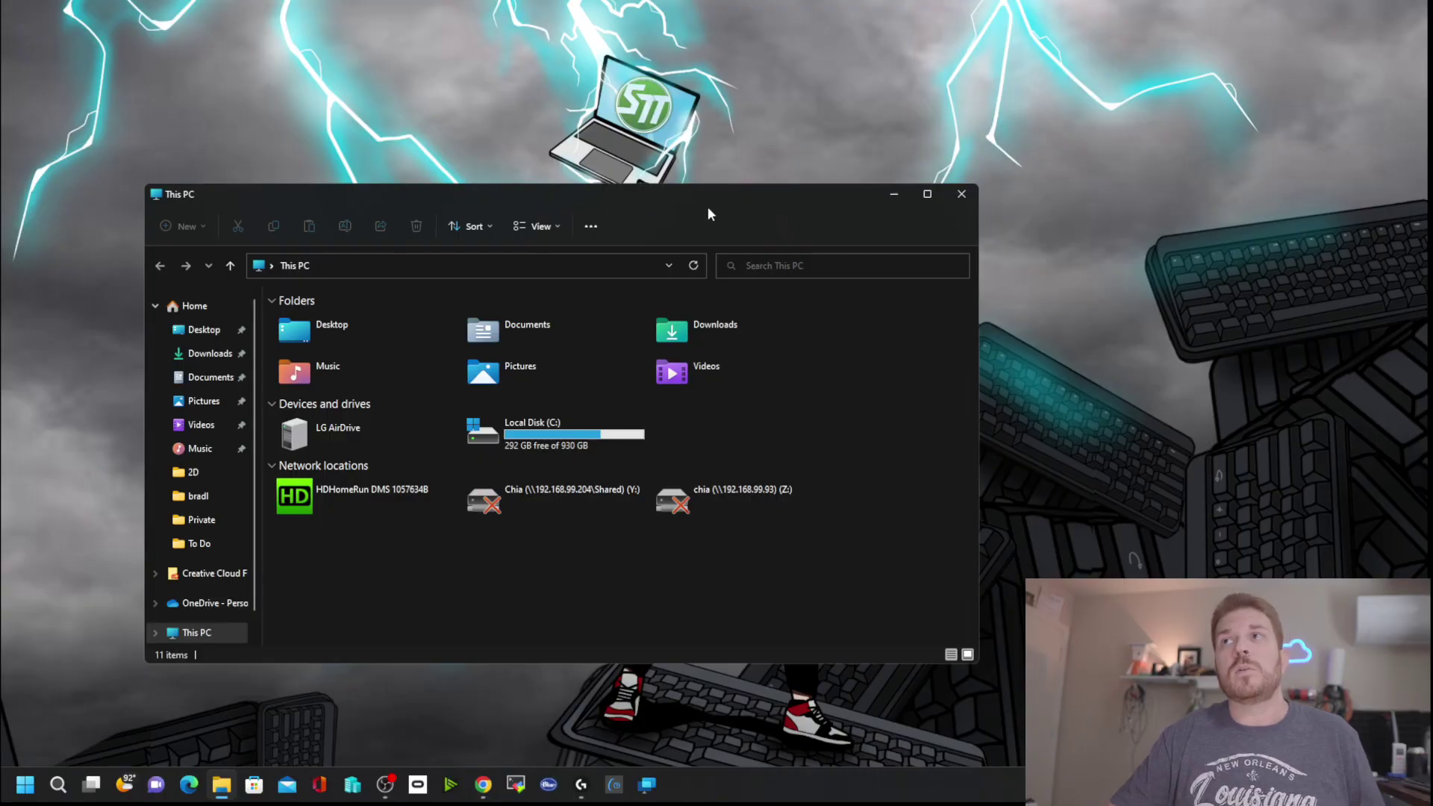
key("super+z")
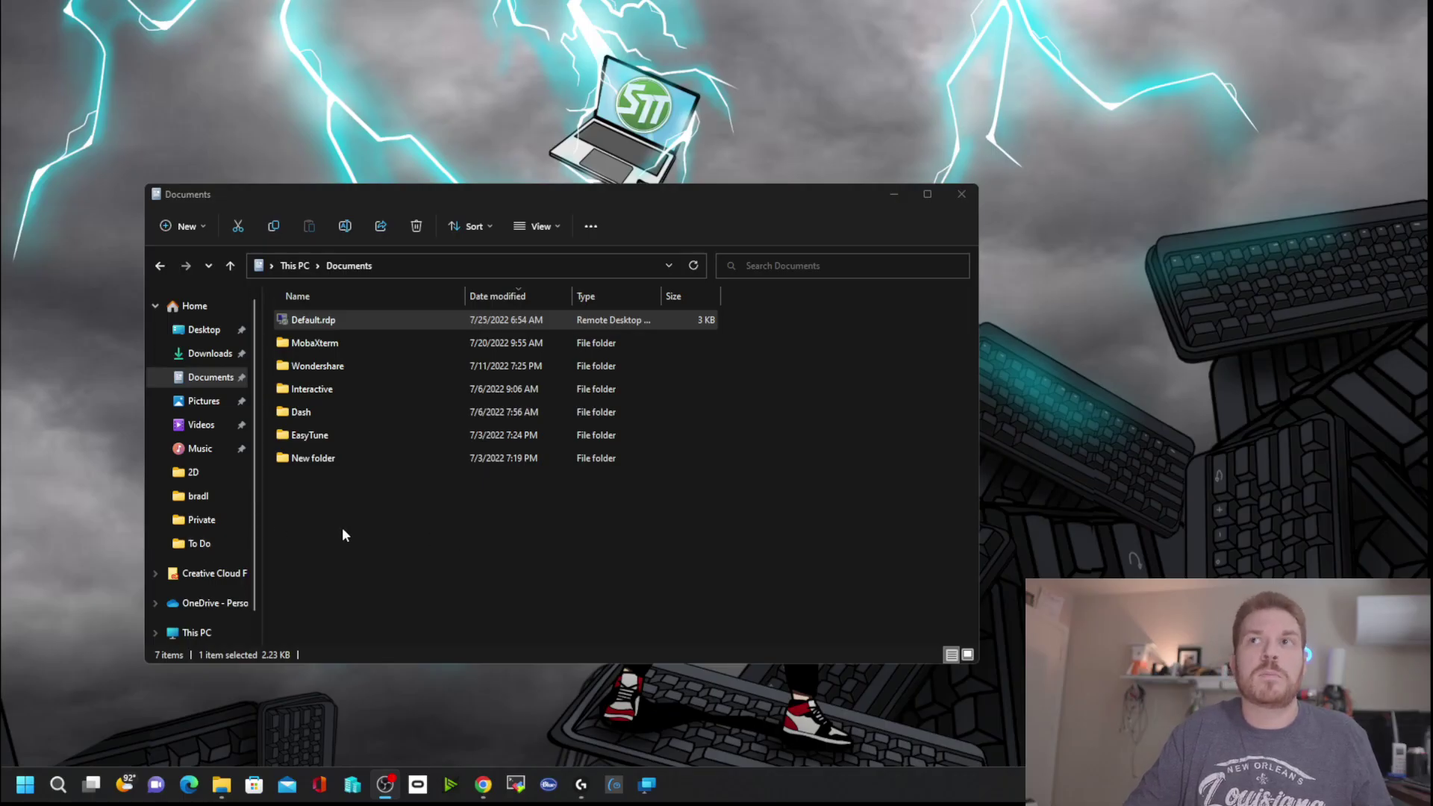
- Paste Default.rdp's quoted path into an admin Terminal prompt without running it, then minimize Terminal
left_click(391, 344)
left_click(391, 320)
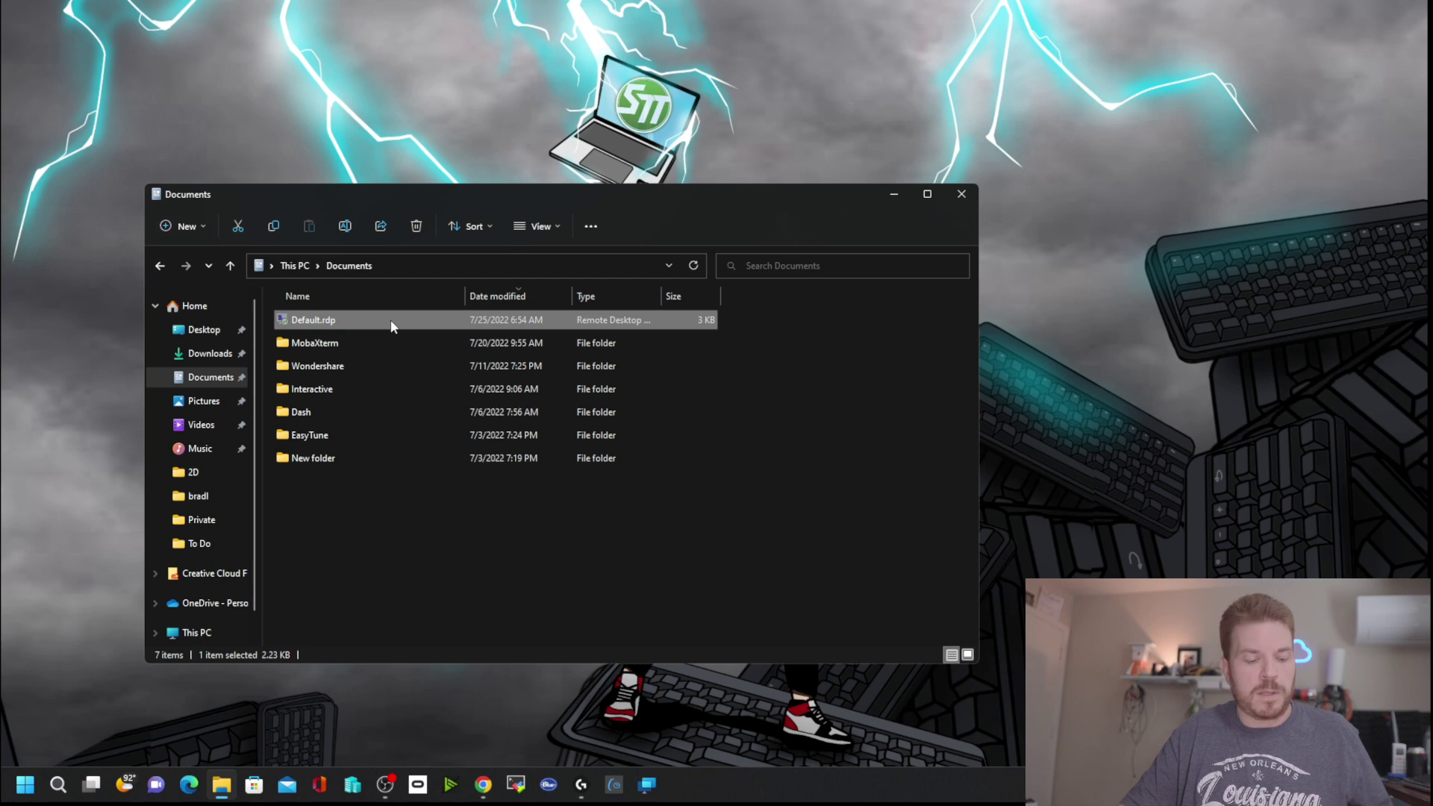
key("super+x")
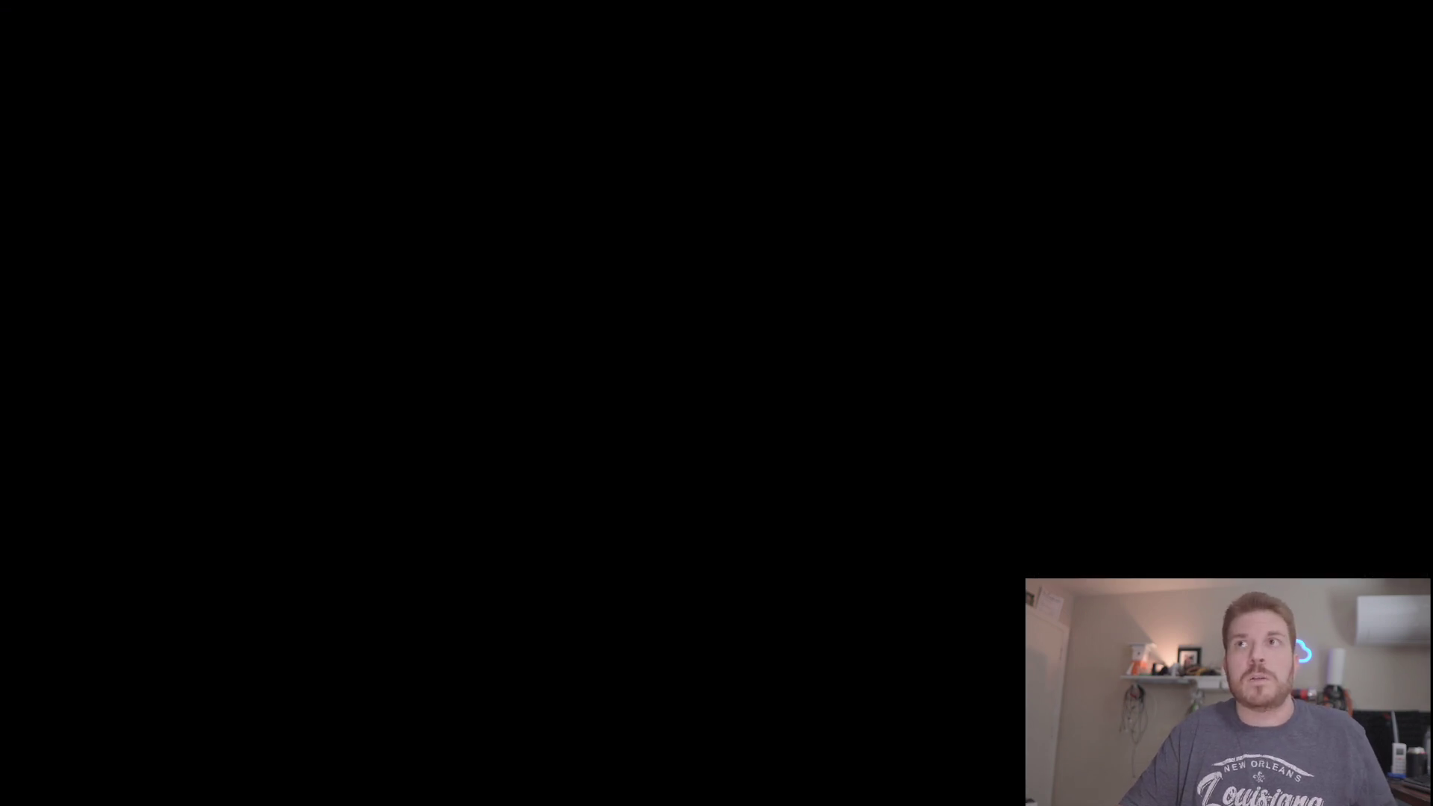
key("ctrl+v")
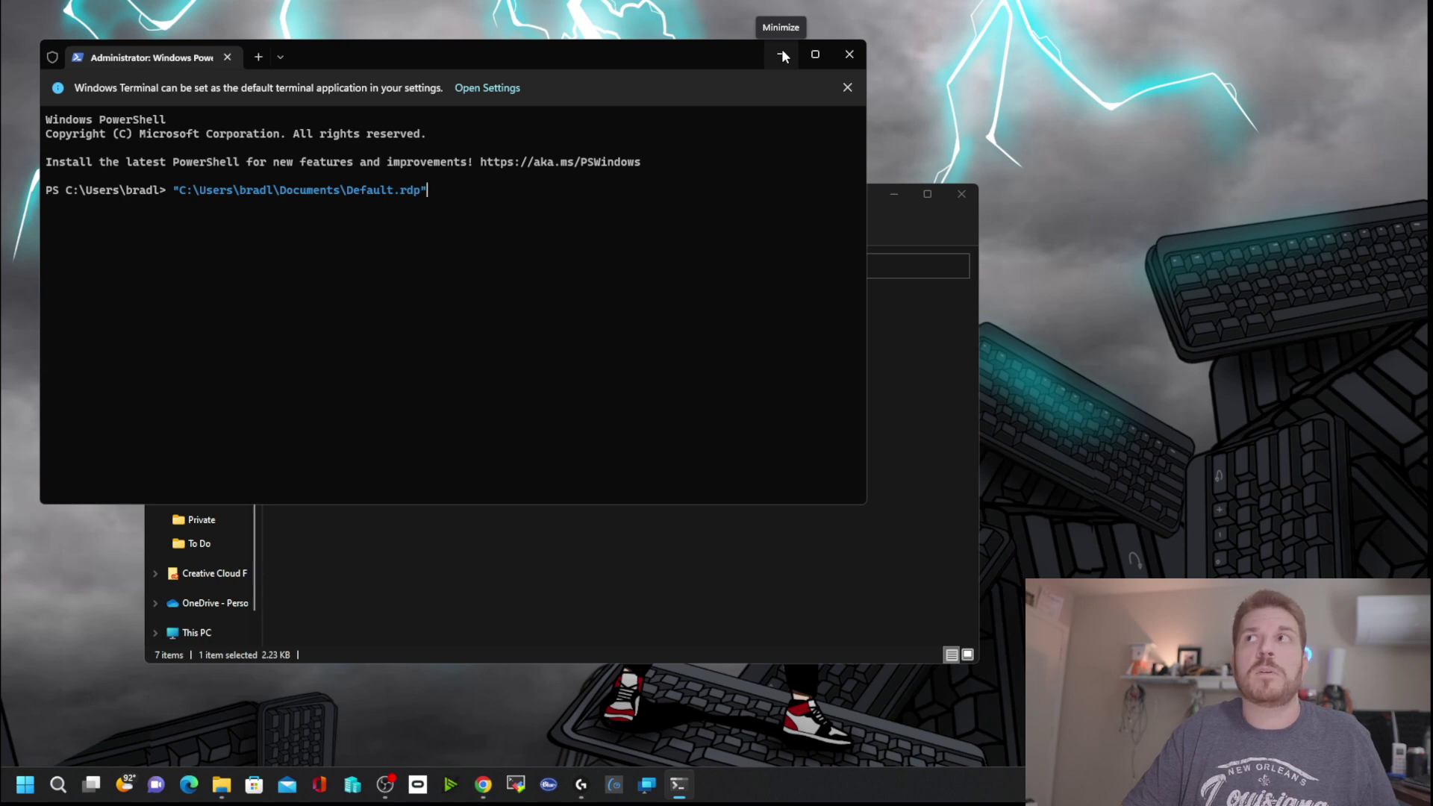
left_click(782, 49)
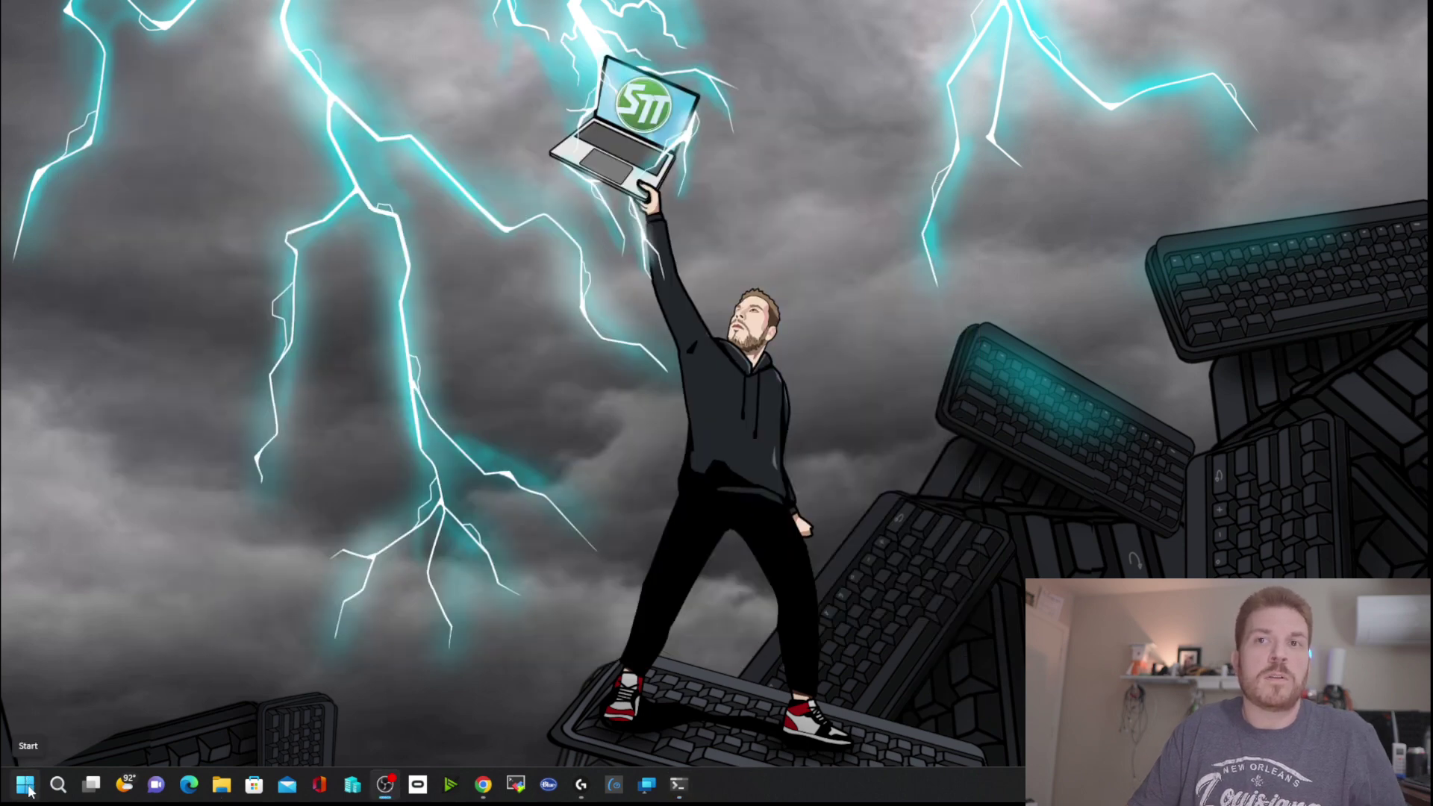
right_click(27, 785)
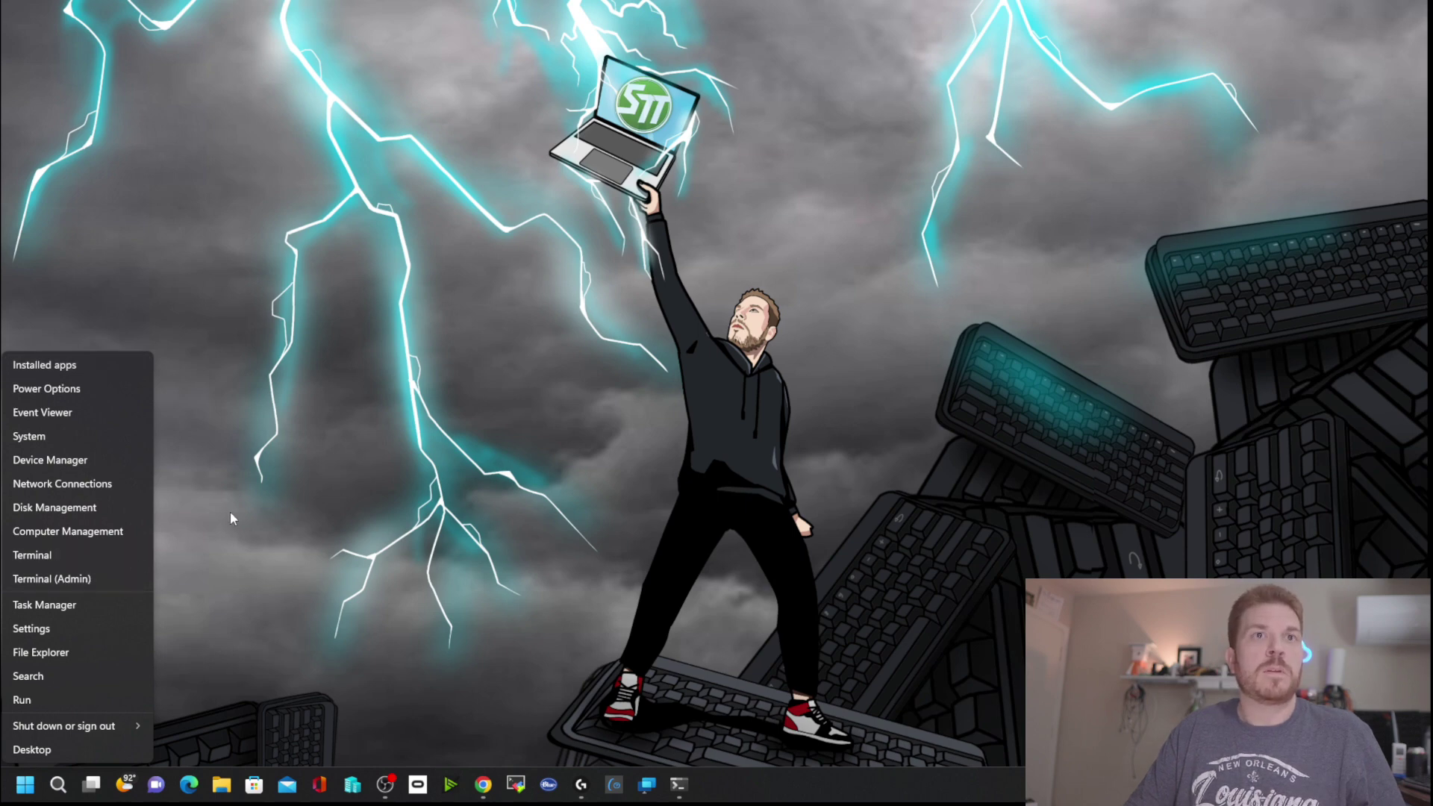
left_click(245, 486)
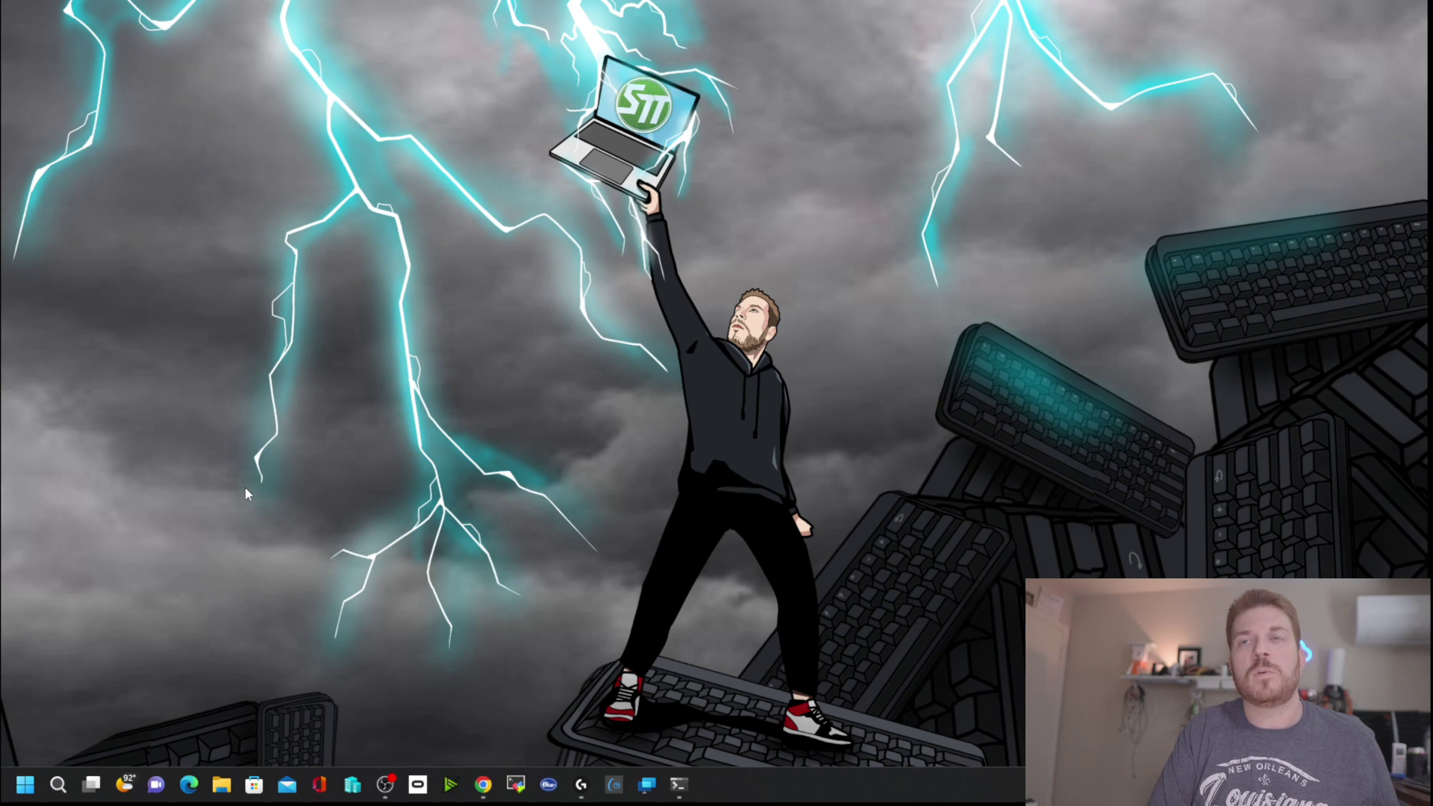
key("super+k")
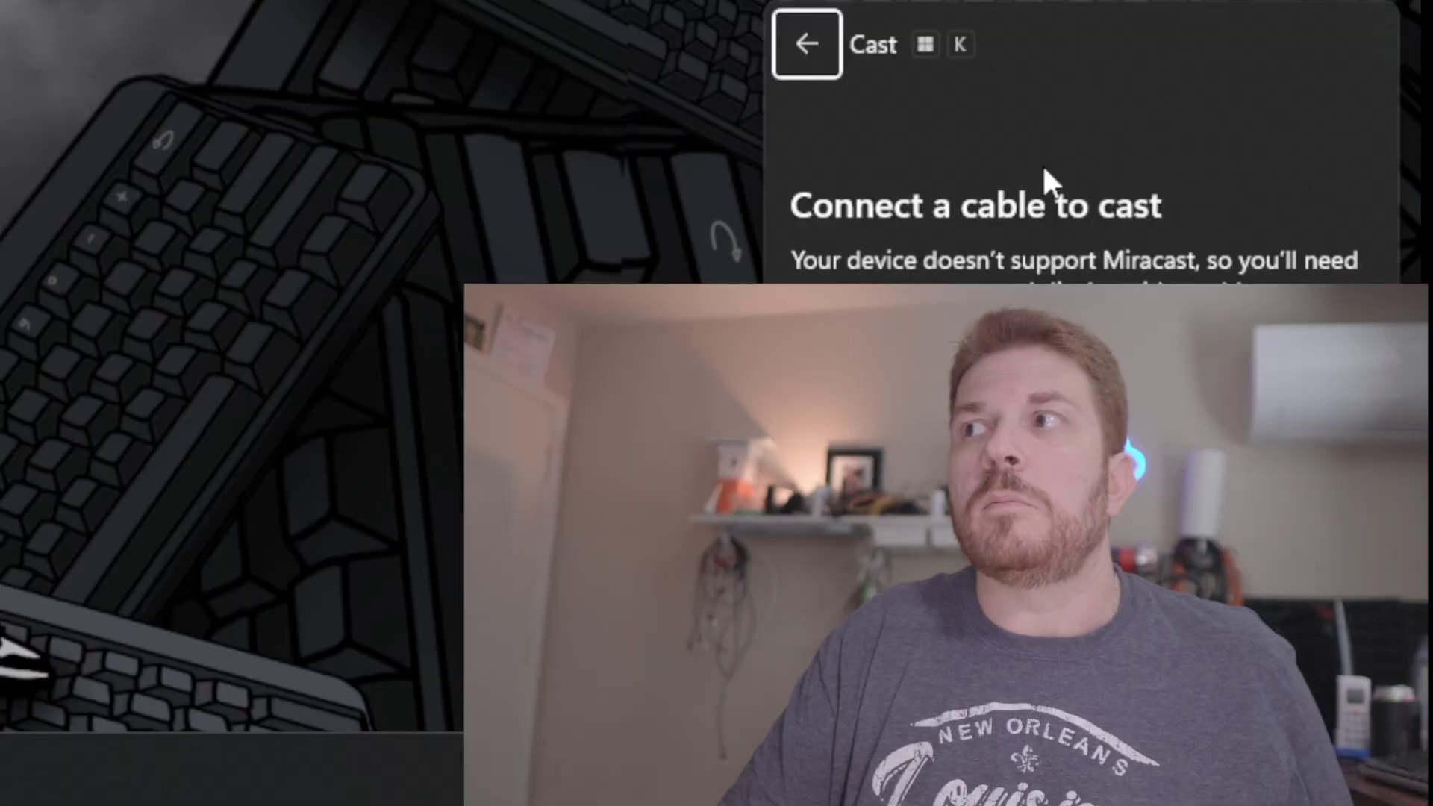
left_click(363, 56)
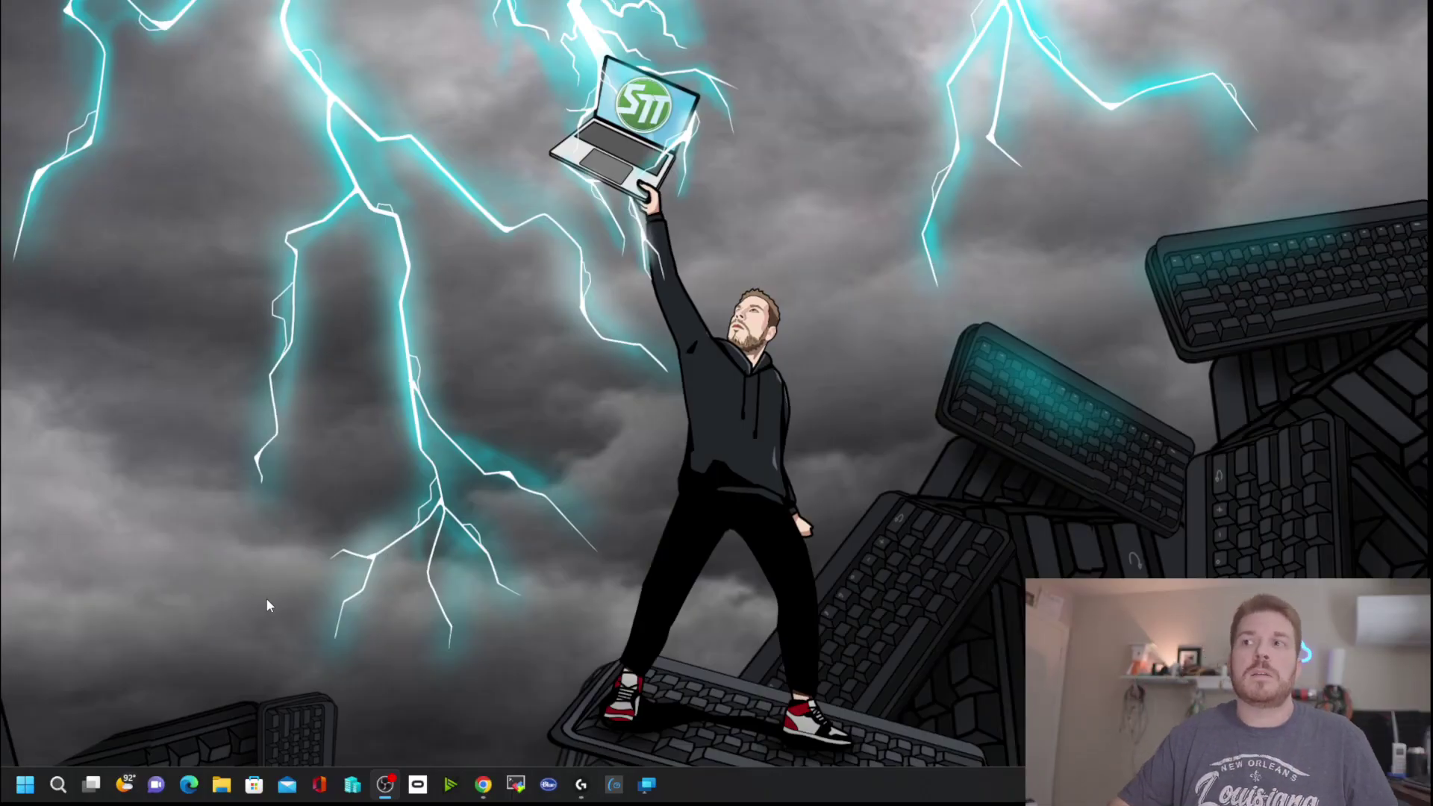
- Reopen File Explorer at This PC, dismiss the taskbar menu, and try Win+Alt+K mic mute twice
left_click(221, 785)
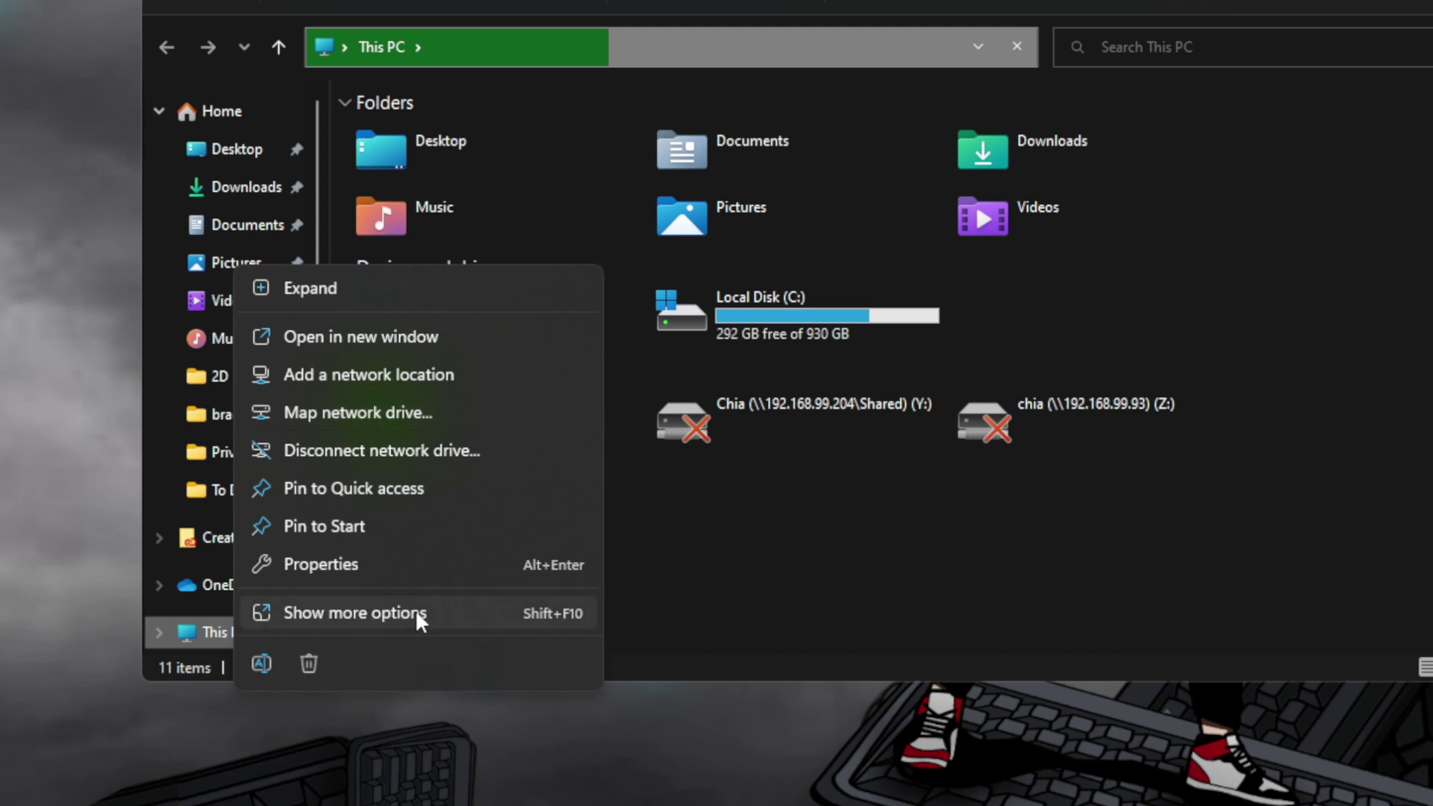
right_click(1247, 805)
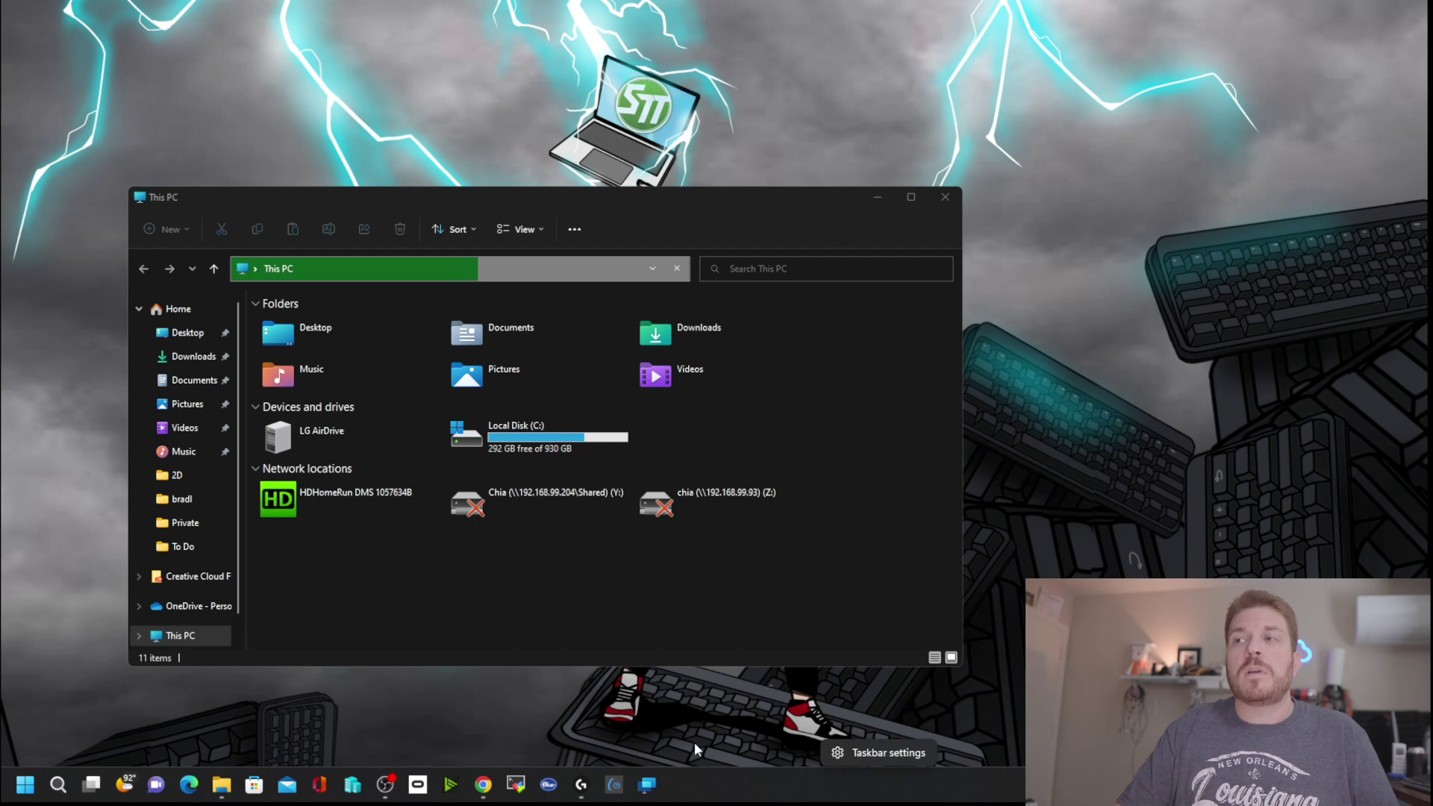
left_click(520, 601)
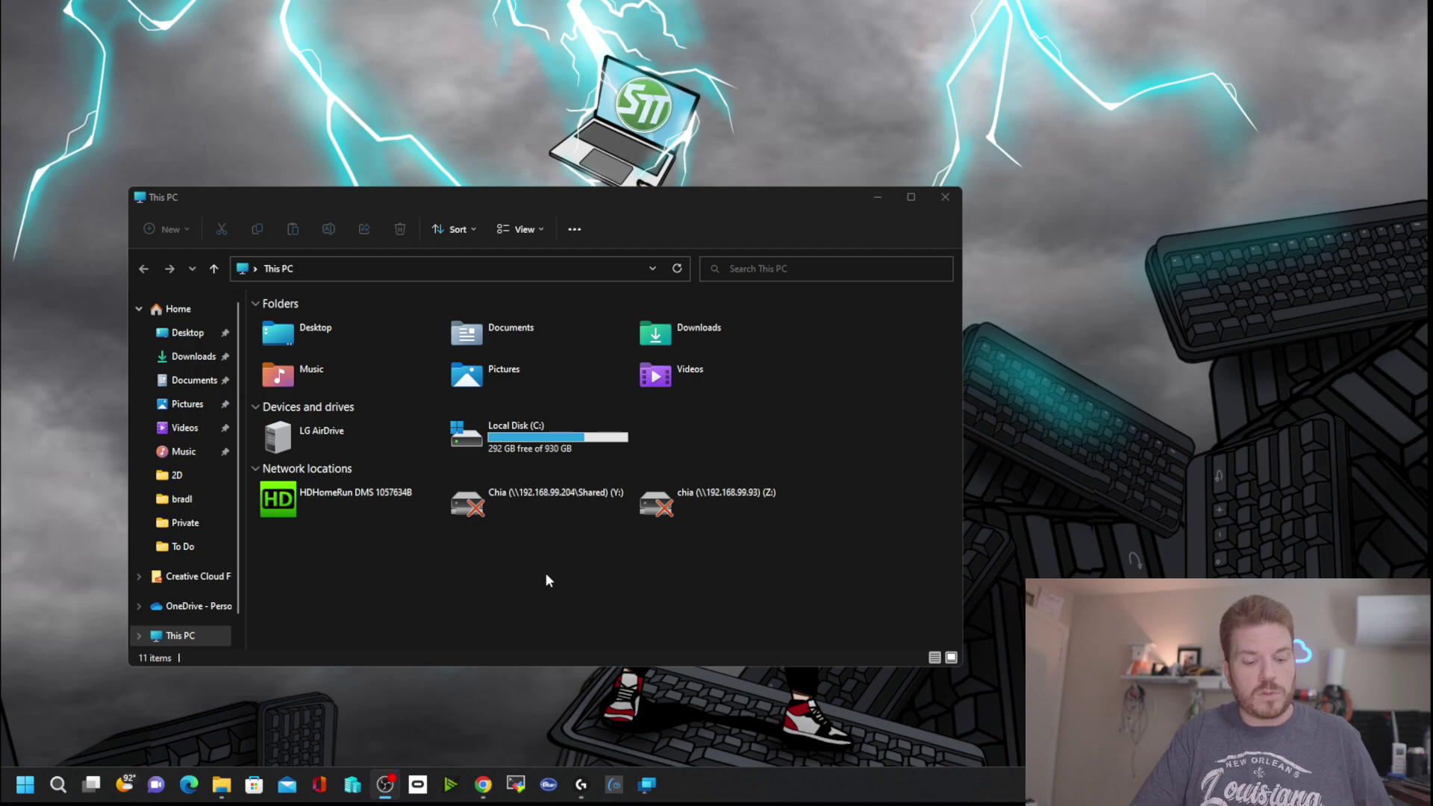
key("super+alt+k")
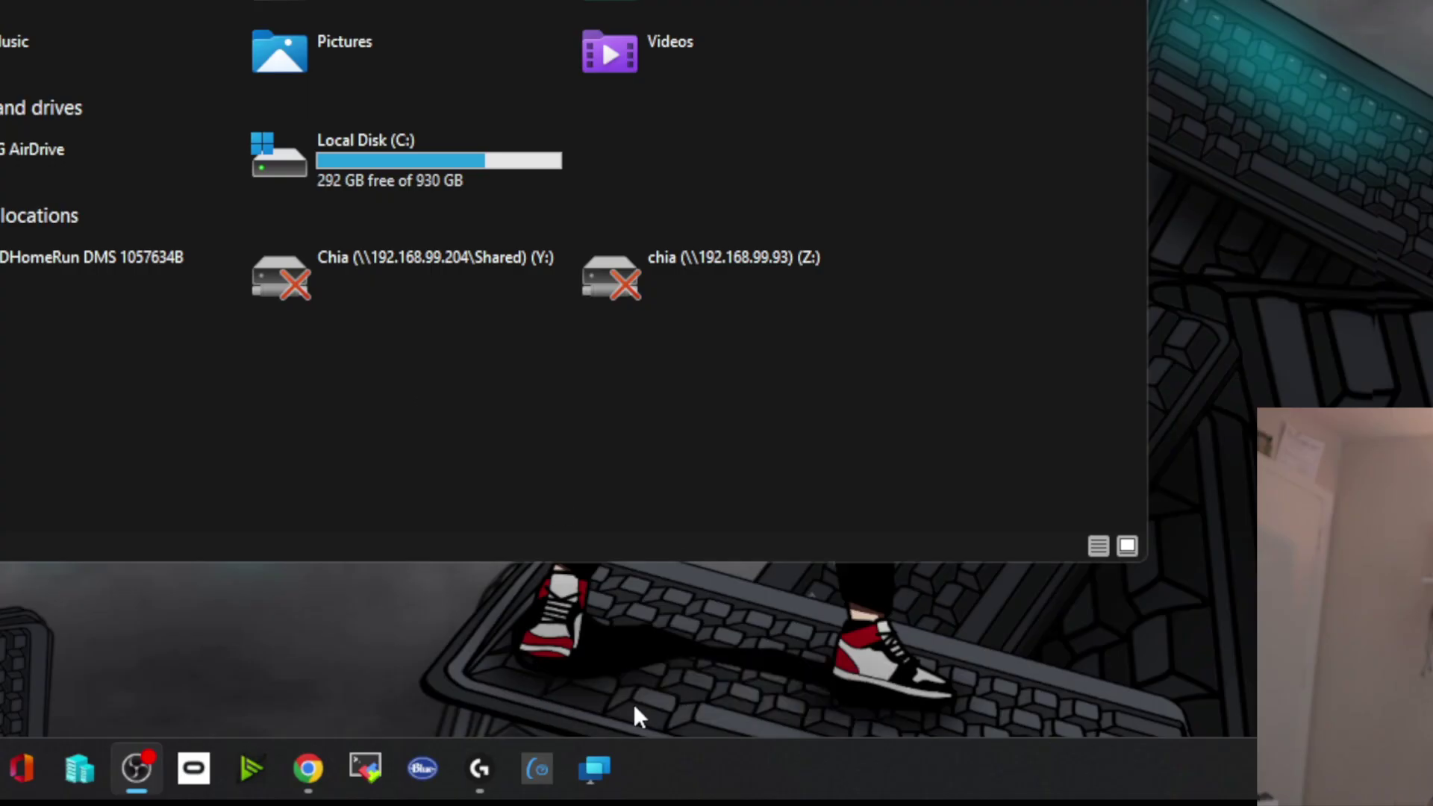
key("super+alt+k")
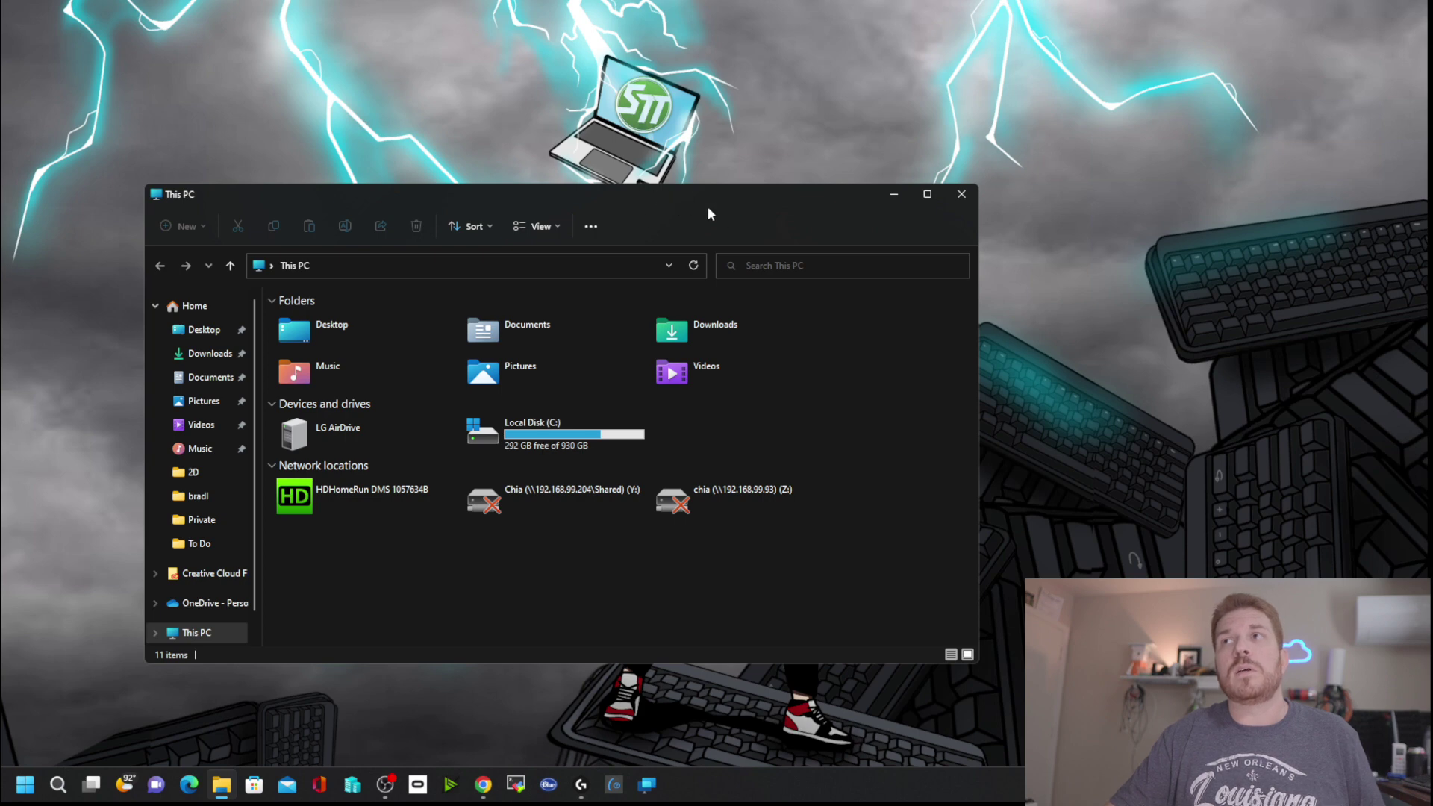
- Show the Win+Z Snap layouts, then open the Documents folder listing Default.rdp
key("super+z")
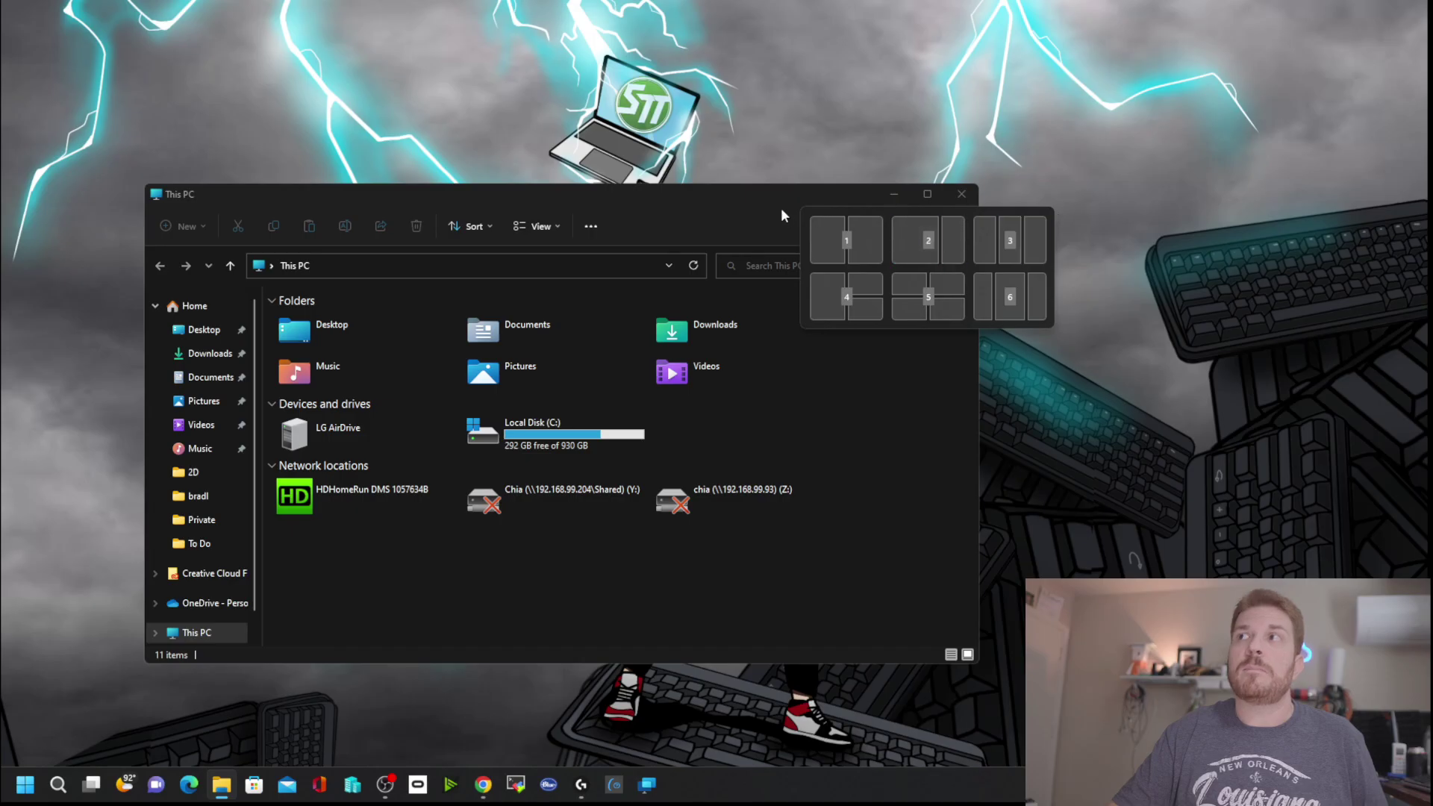
double_click(483, 329)
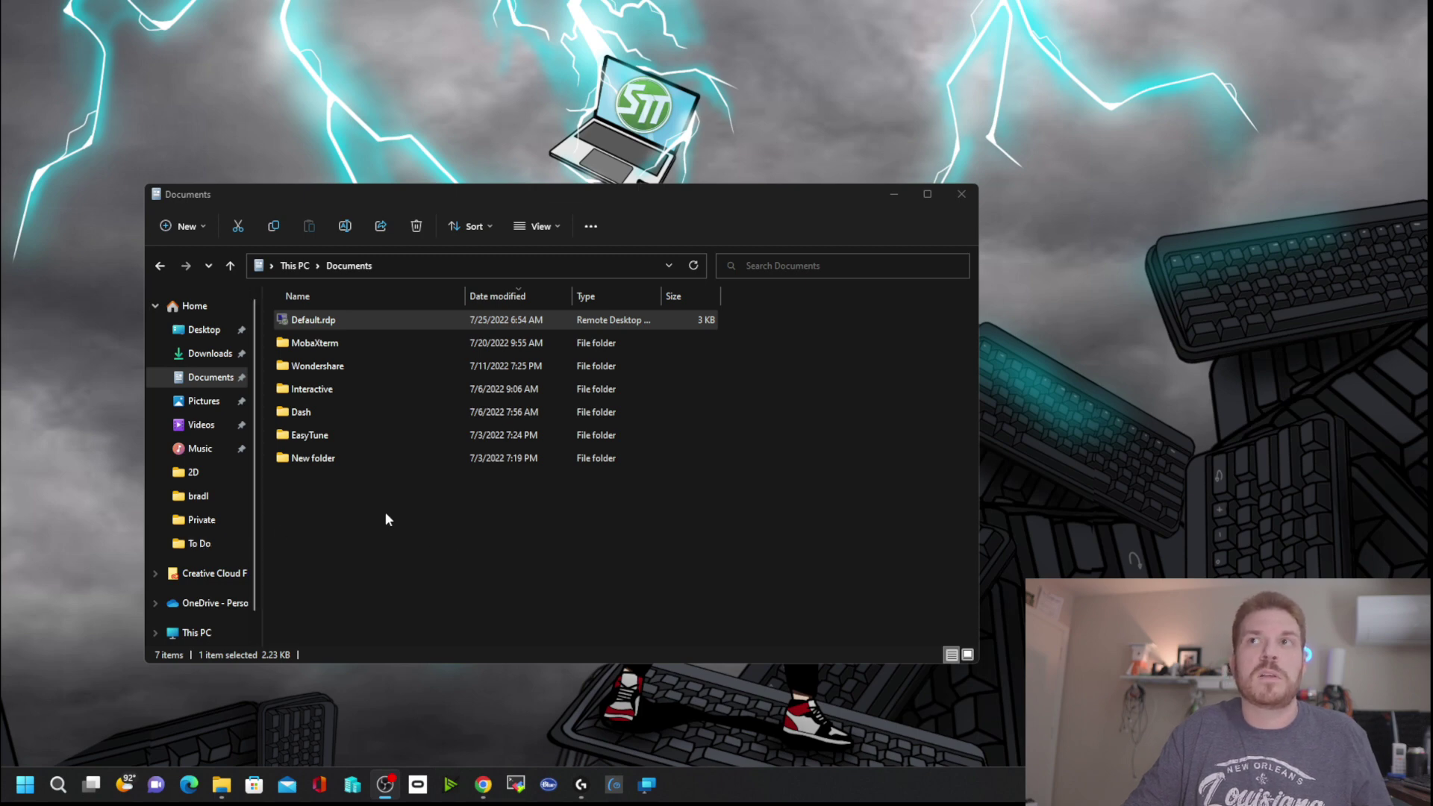
- Select Default.rdp, paste its quoted path at the admin Terminal prompt, and minimize Terminal
left_click(391, 327)
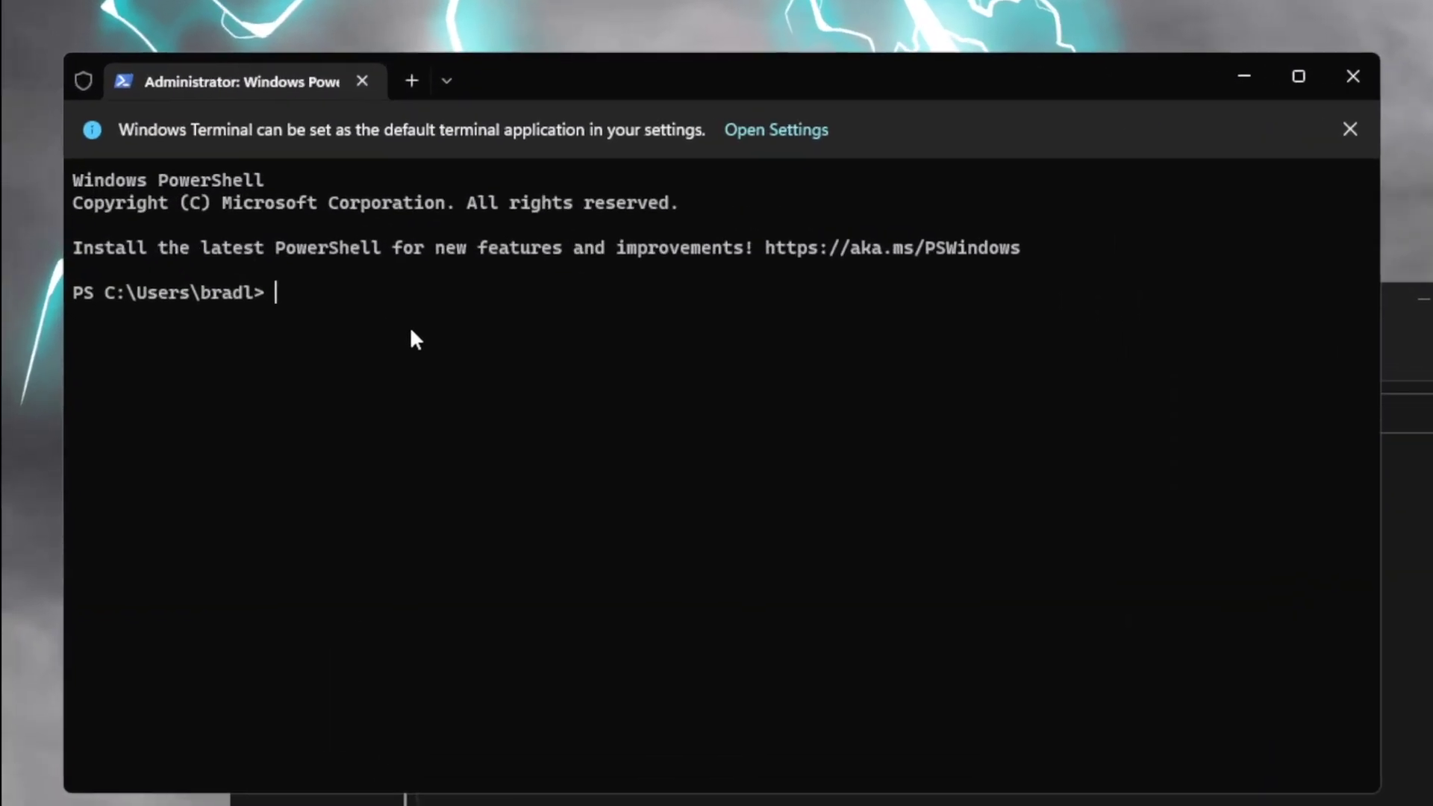
key("ctrl+v")
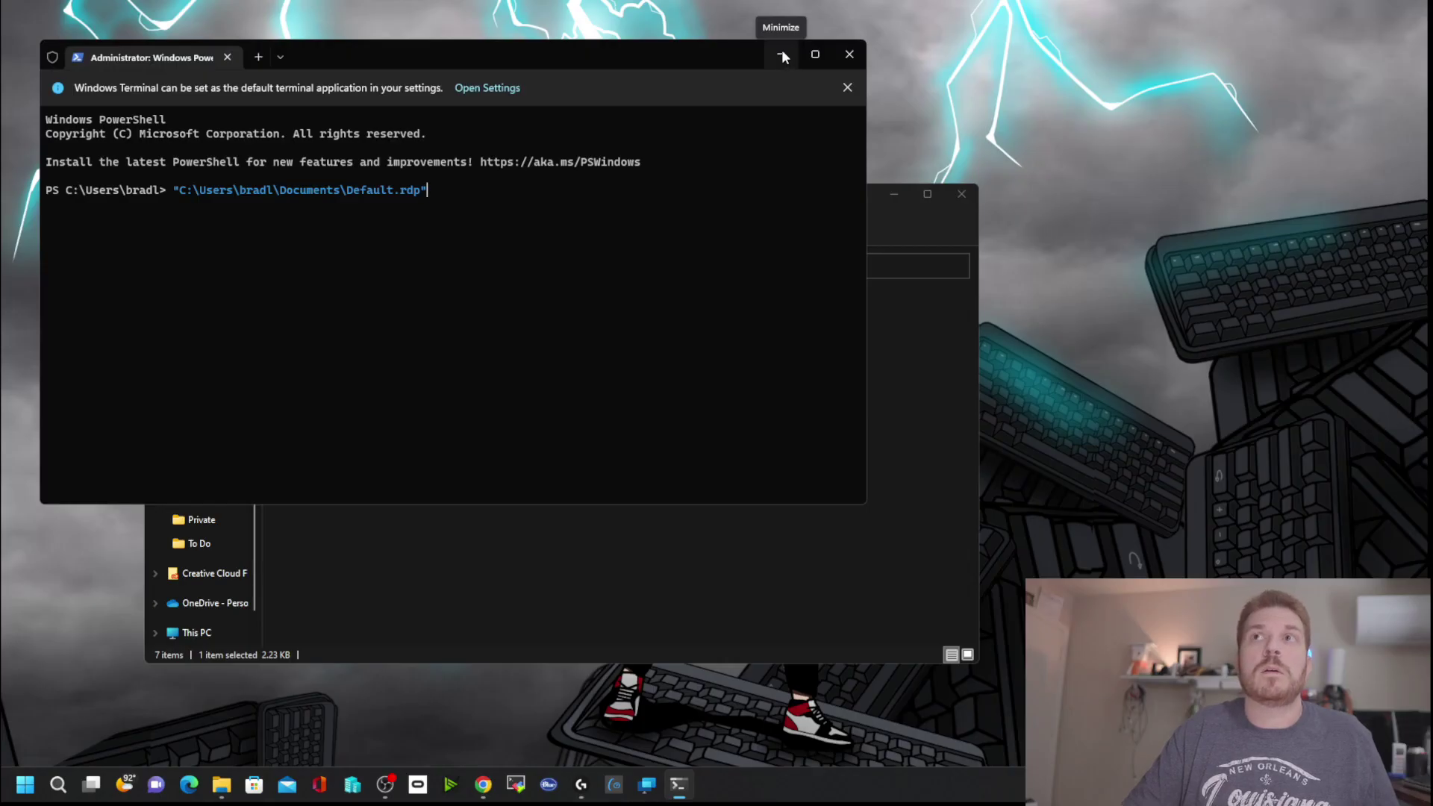
left_click(781, 55)
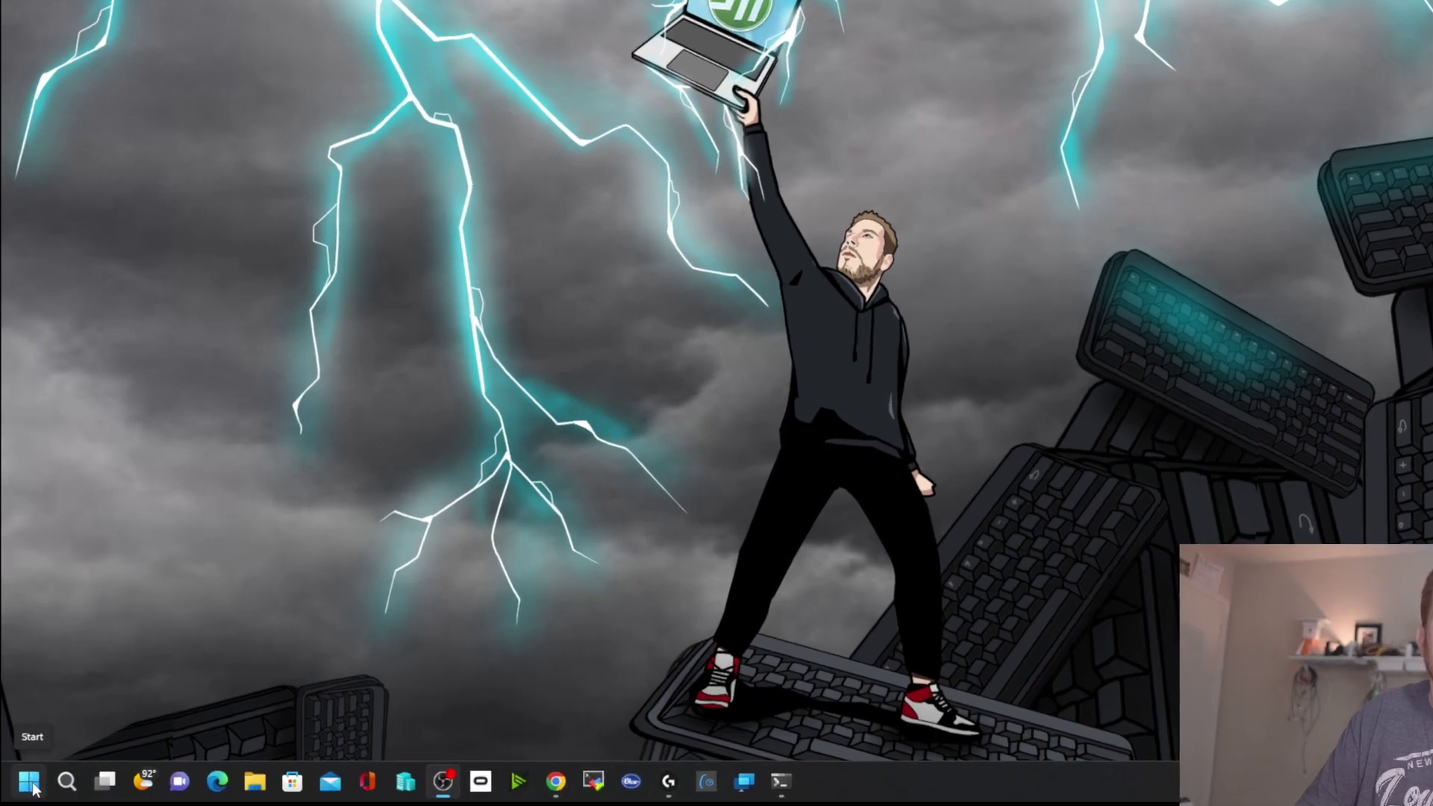
- Preview and close the Win+X system tools menu and the Win+K Cast panel
right_click(29, 790)
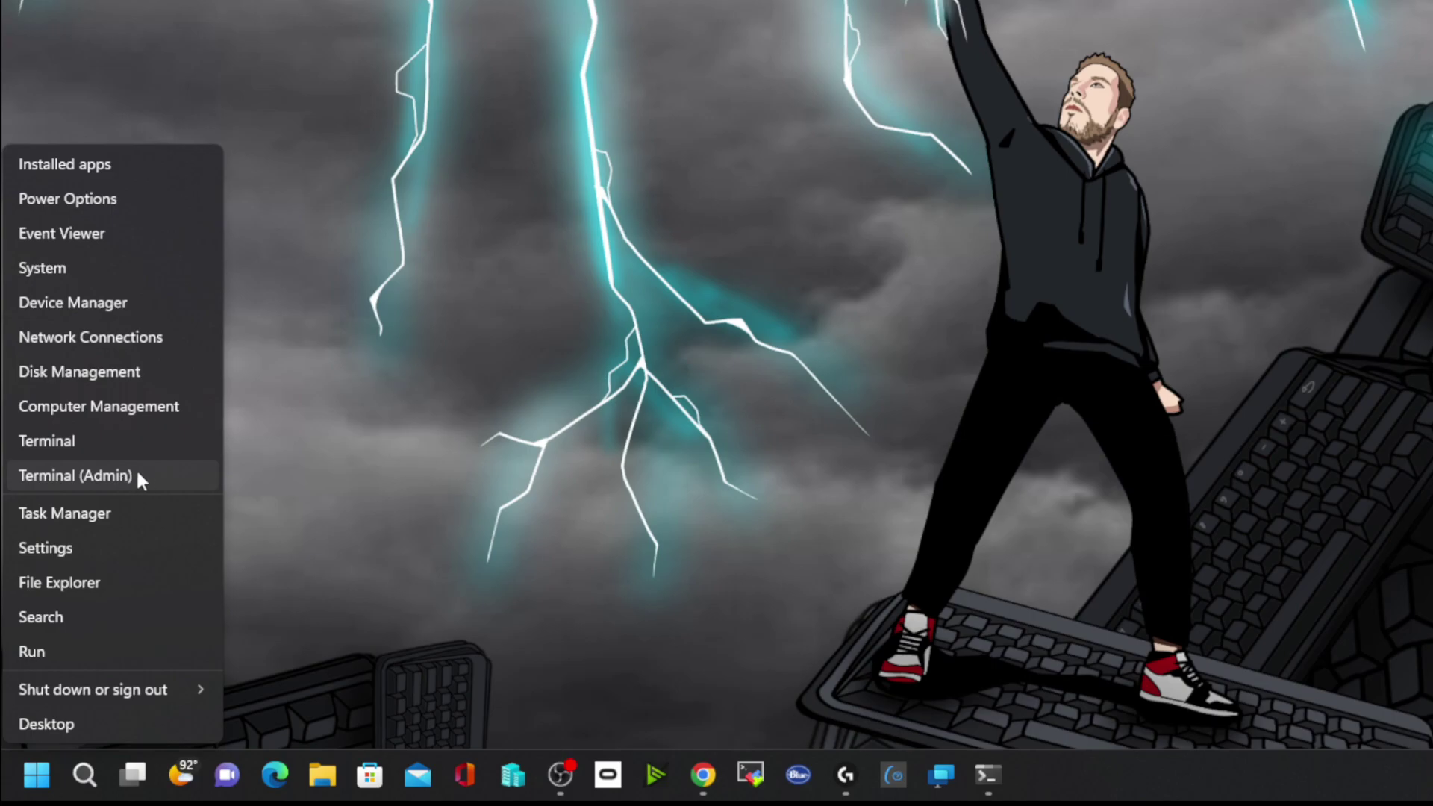
left_click(334, 375)
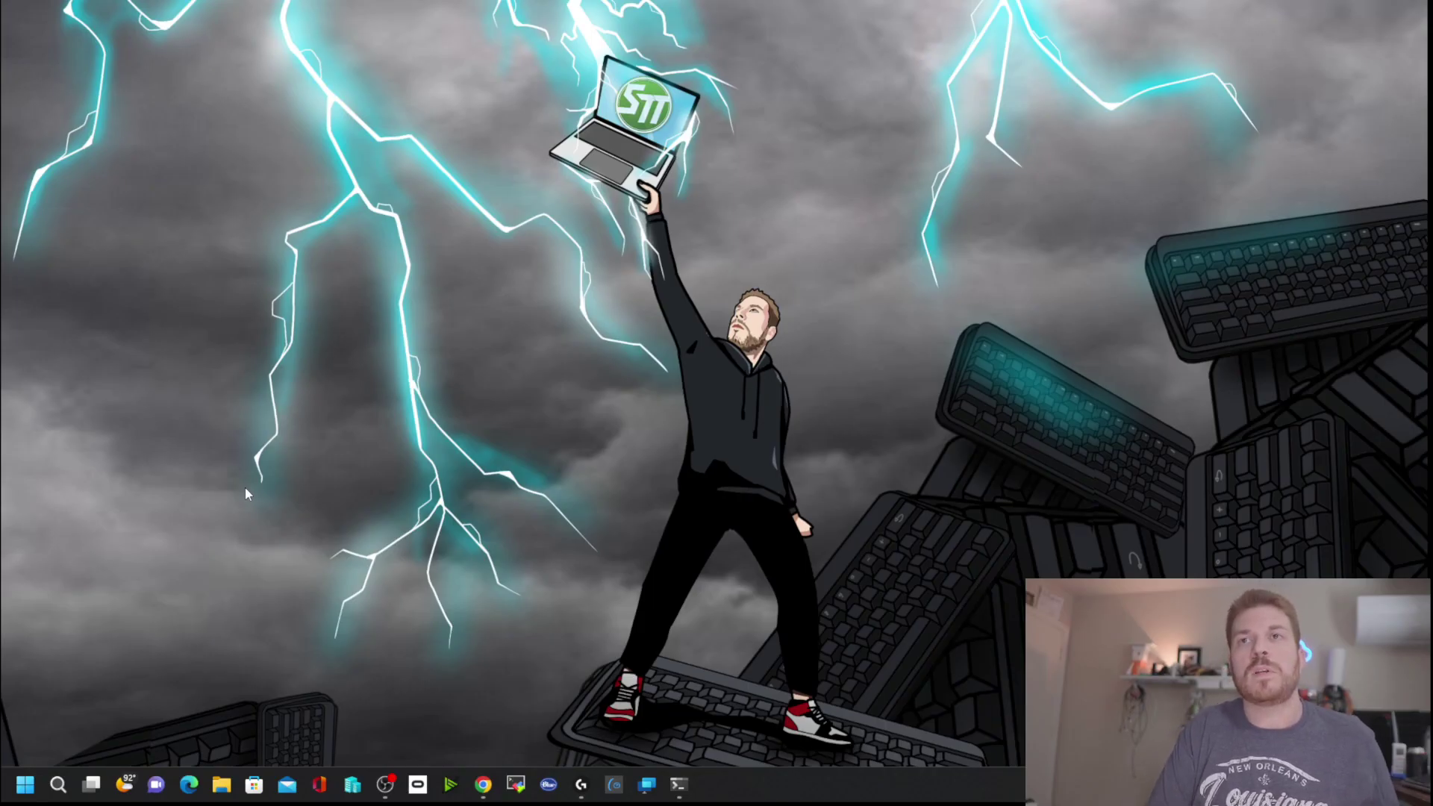
key("super+k")
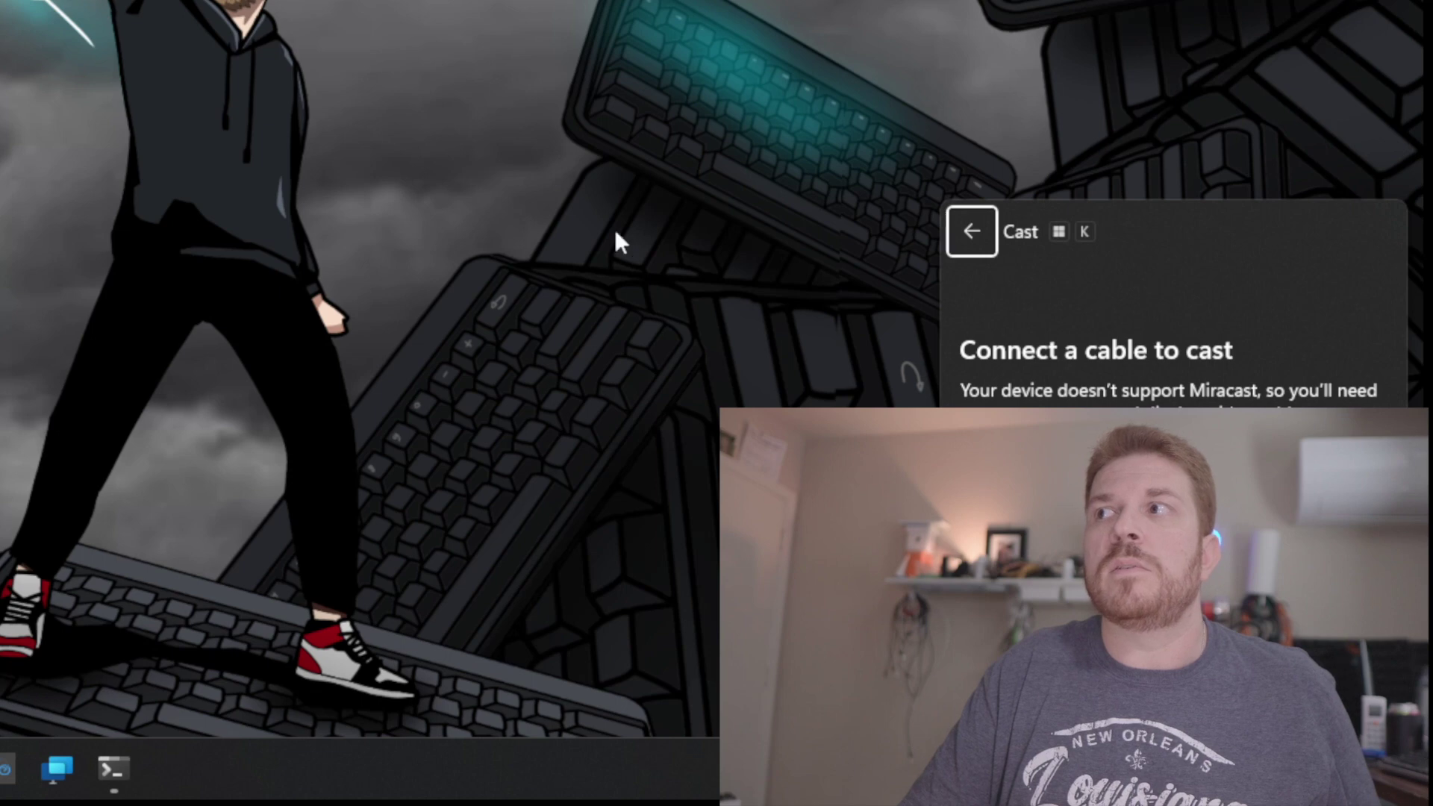
left_click(464, 149)
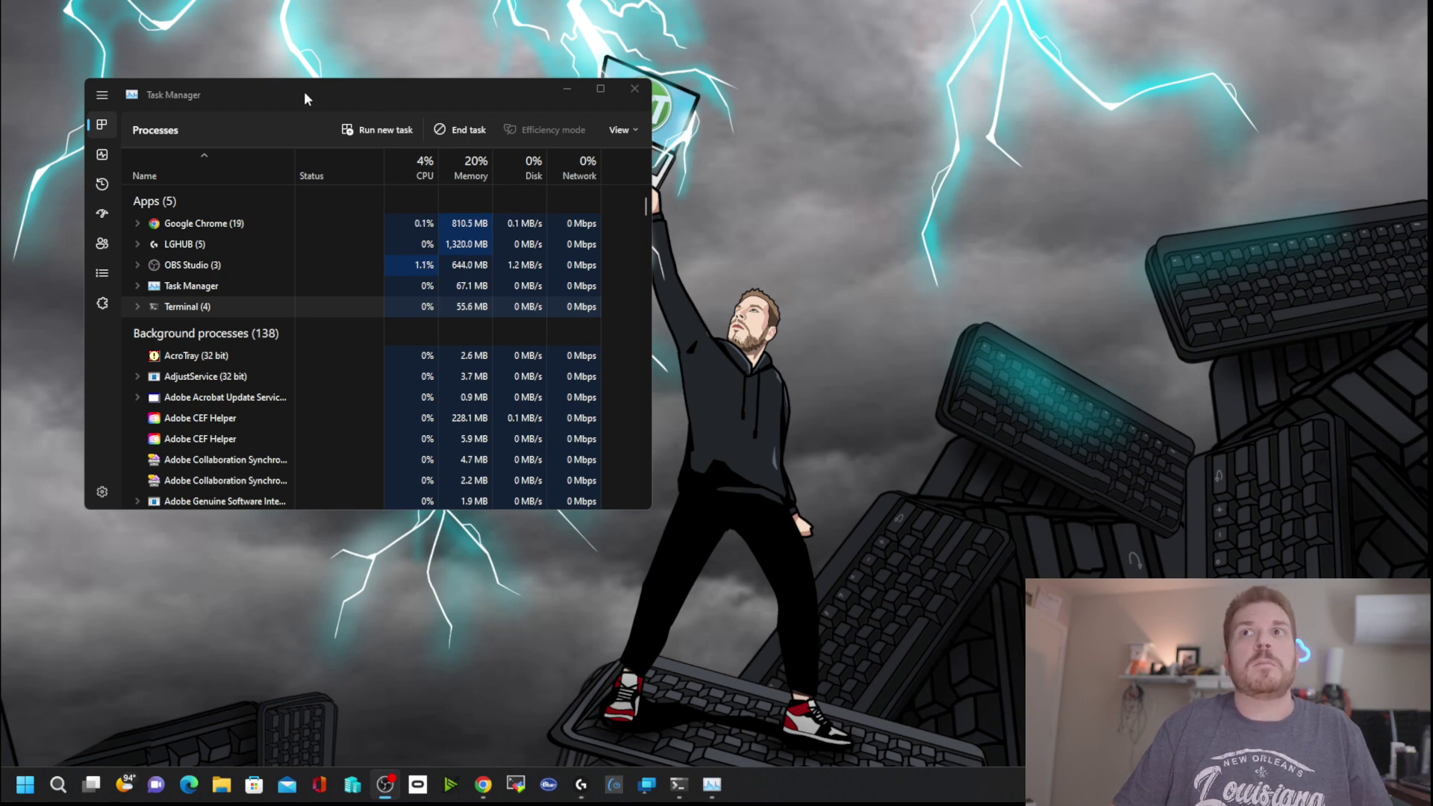
- Inspect the Terminal and Adobe CEF Helper process context menus, then bring up Run new task with Alt+N
right_click(226, 306)
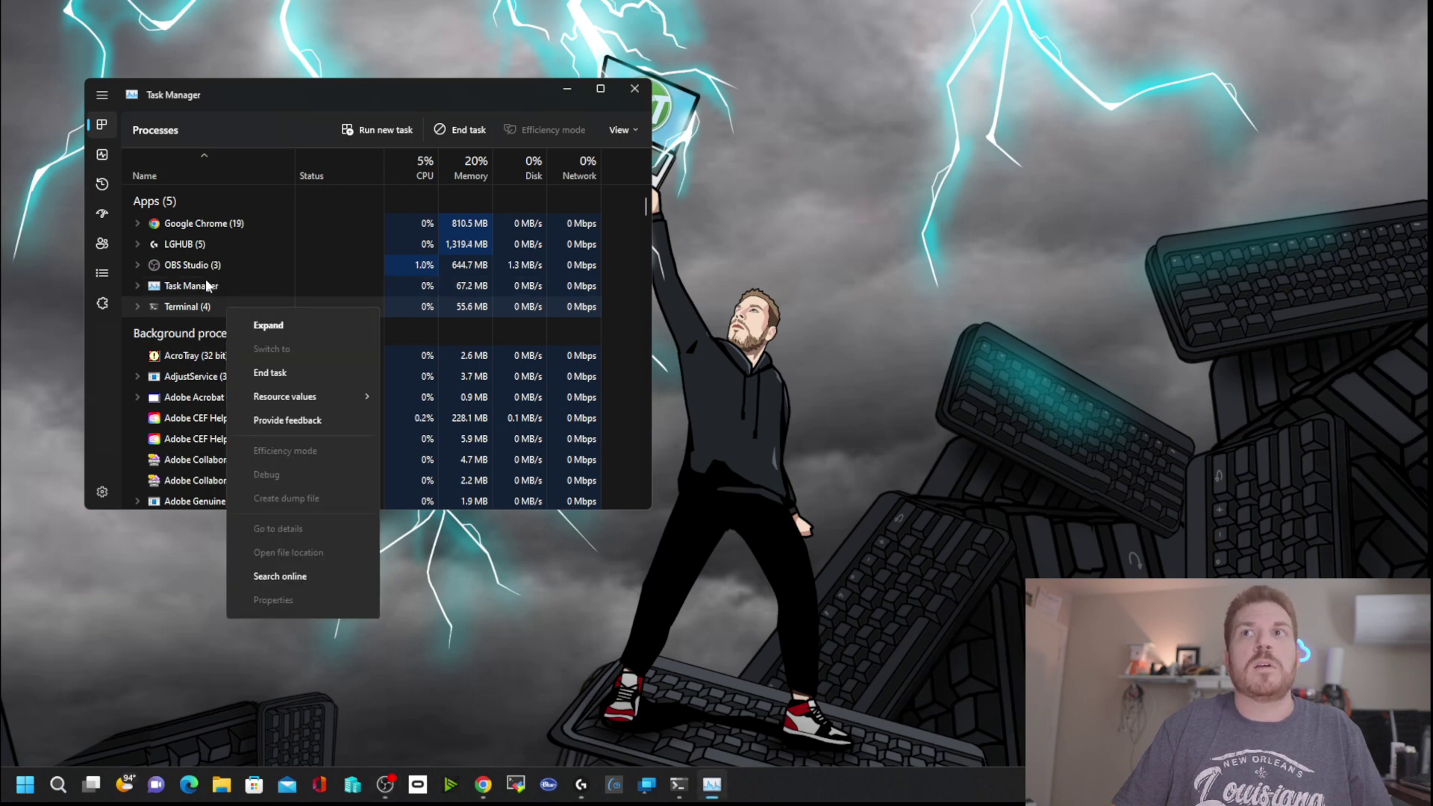
right_click(181, 417)
right_click(181, 417)
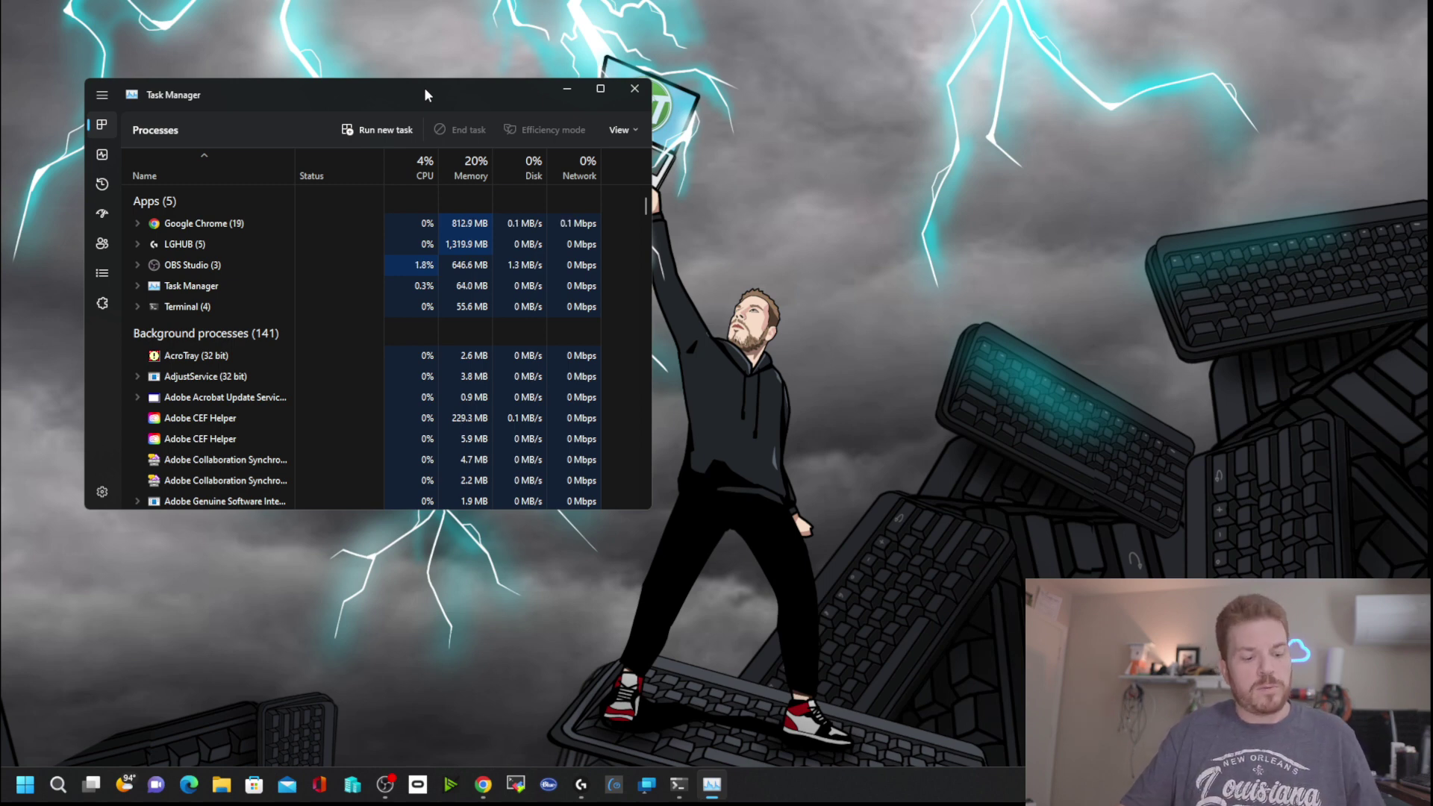
key("alt+n")
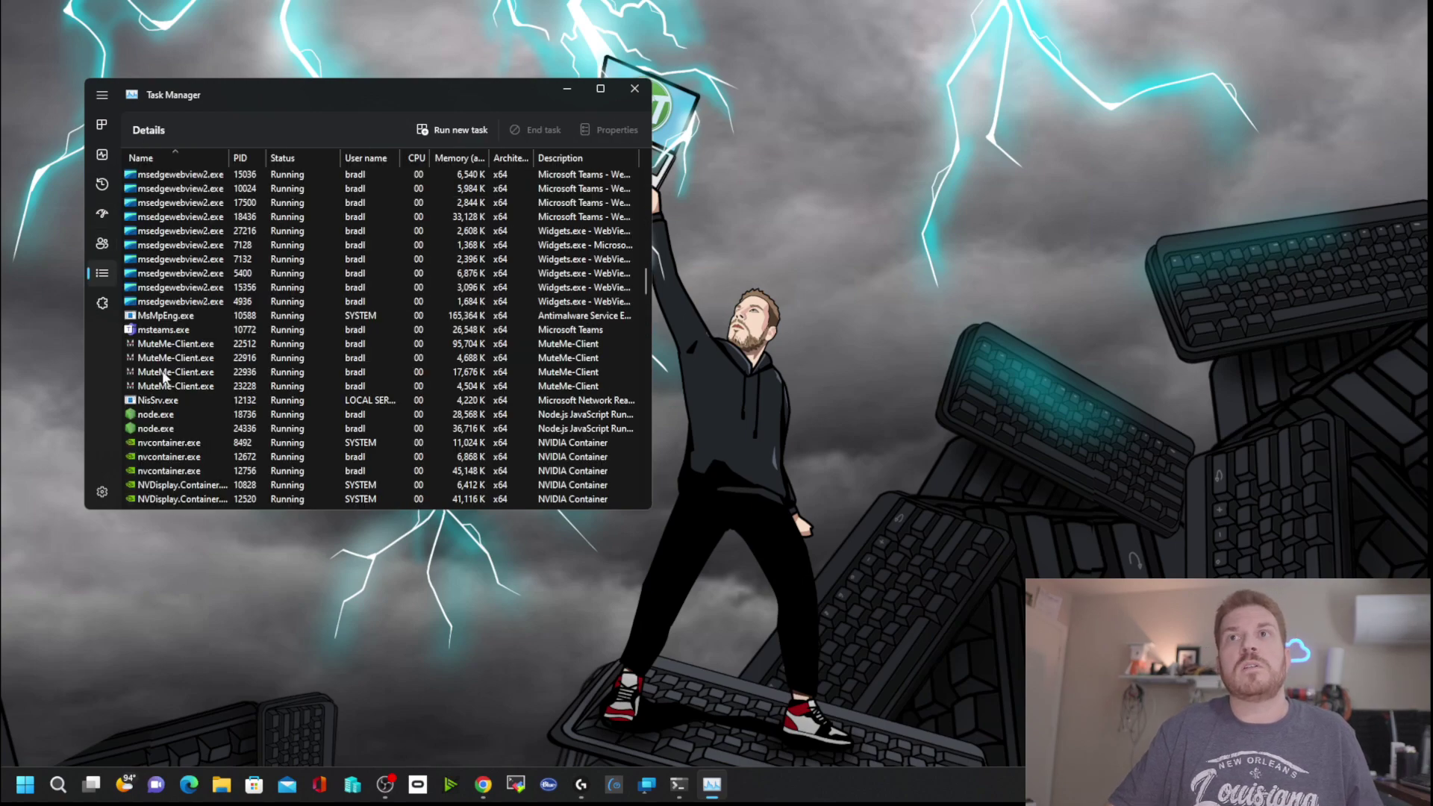
- End the MuteMe-Client.exe process from the Details list and confirm End process
left_click(177, 345)
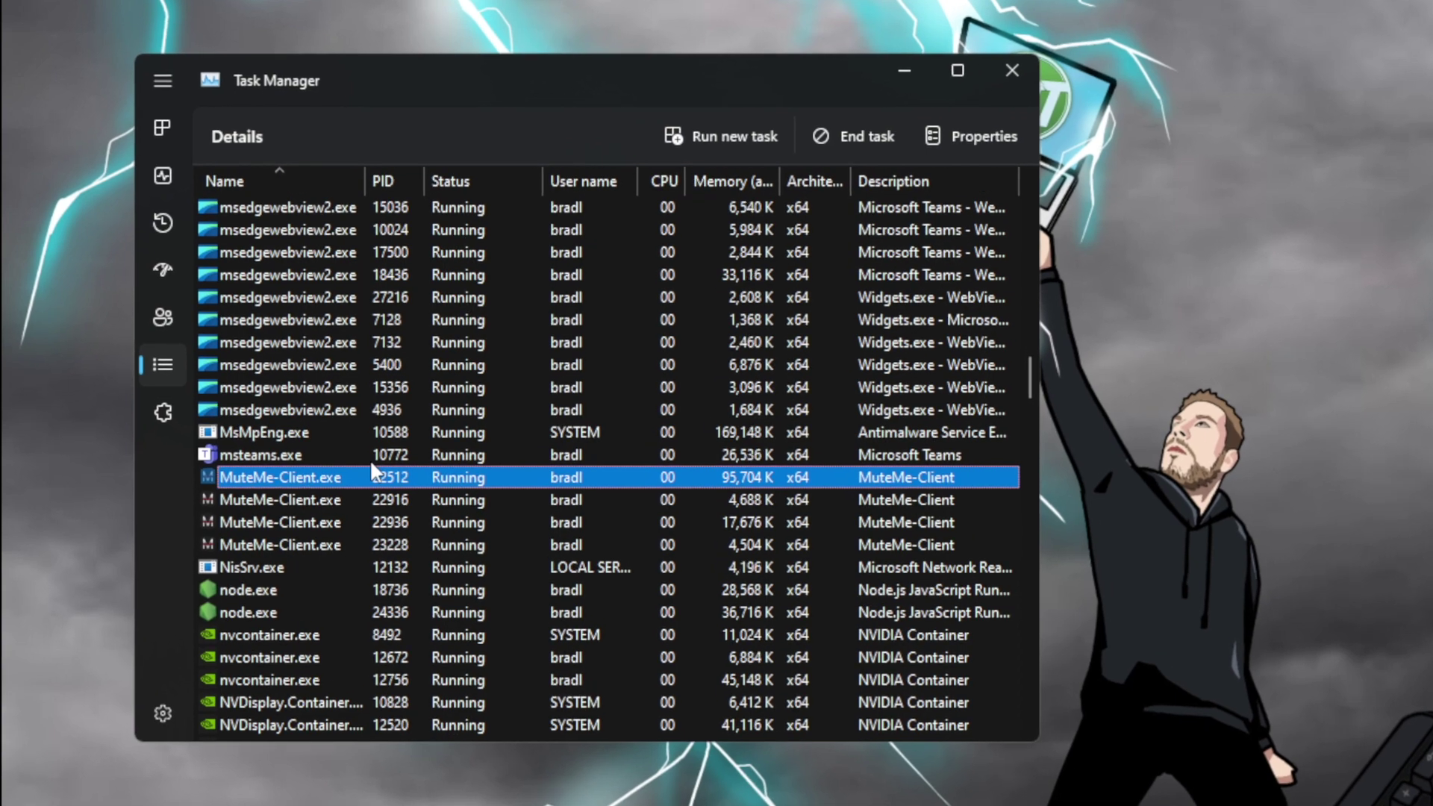
key("Delete")
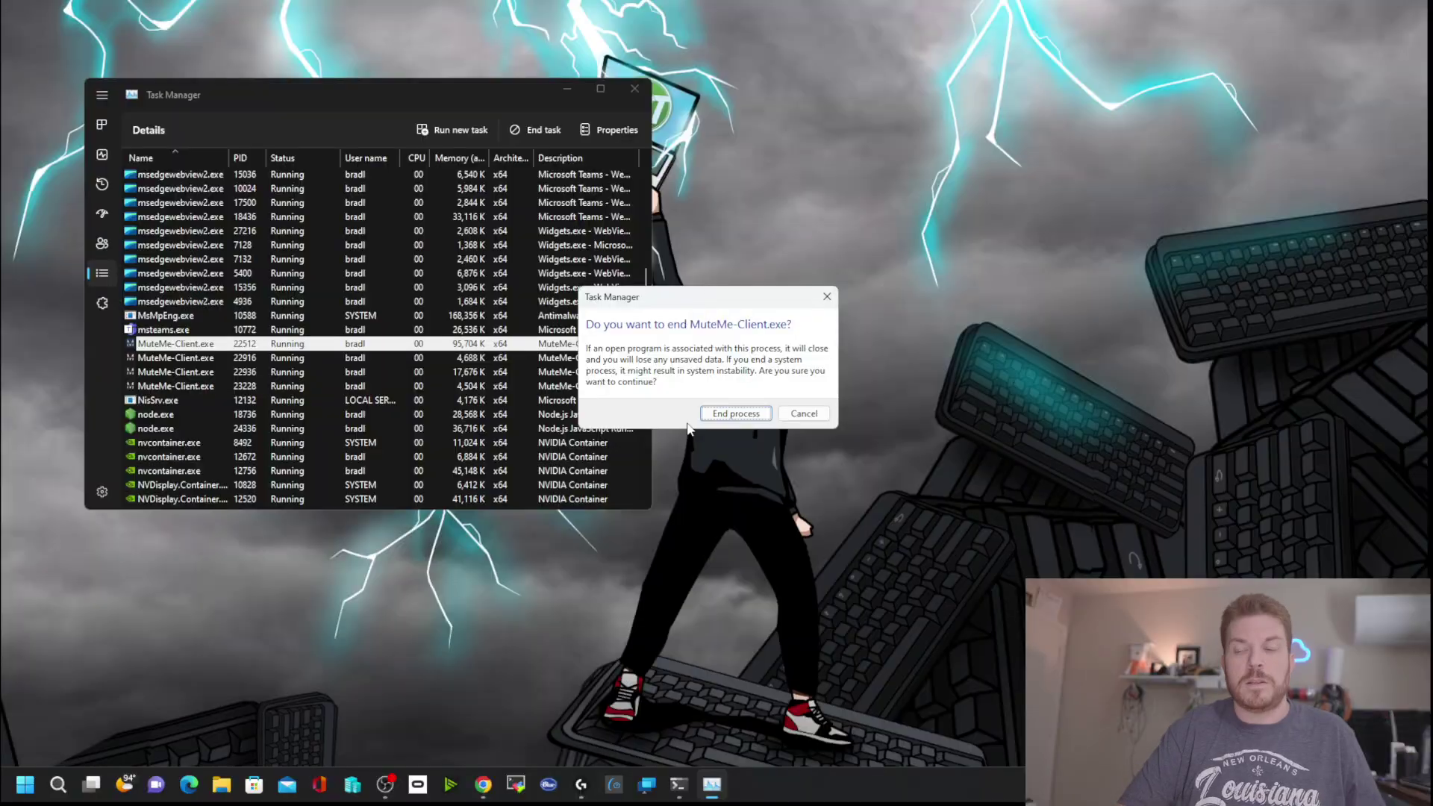
left_click(1173, 588)
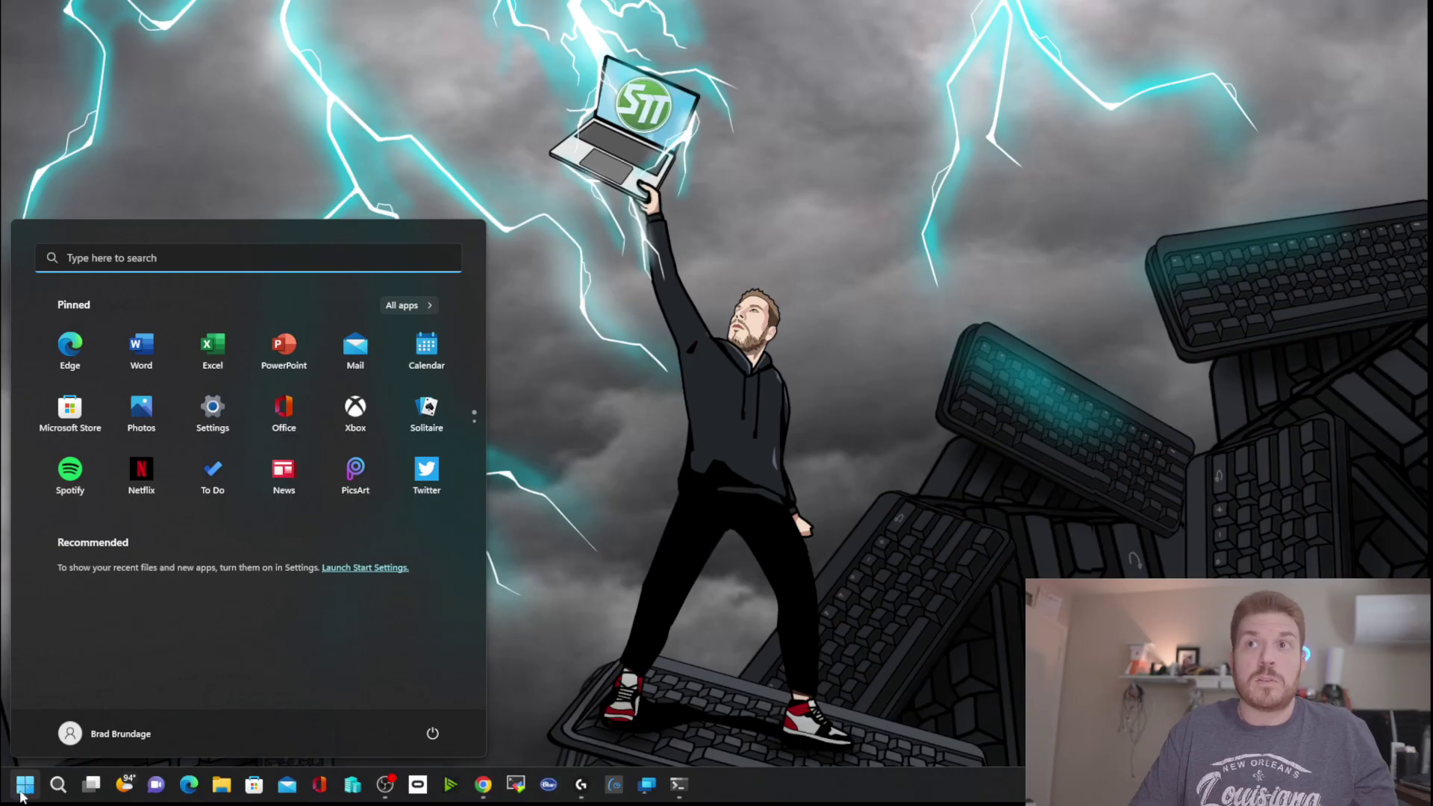
- Open the Ethernet properties page under Network & internet in Settings to view its DNS servers
left_click(214, 412)
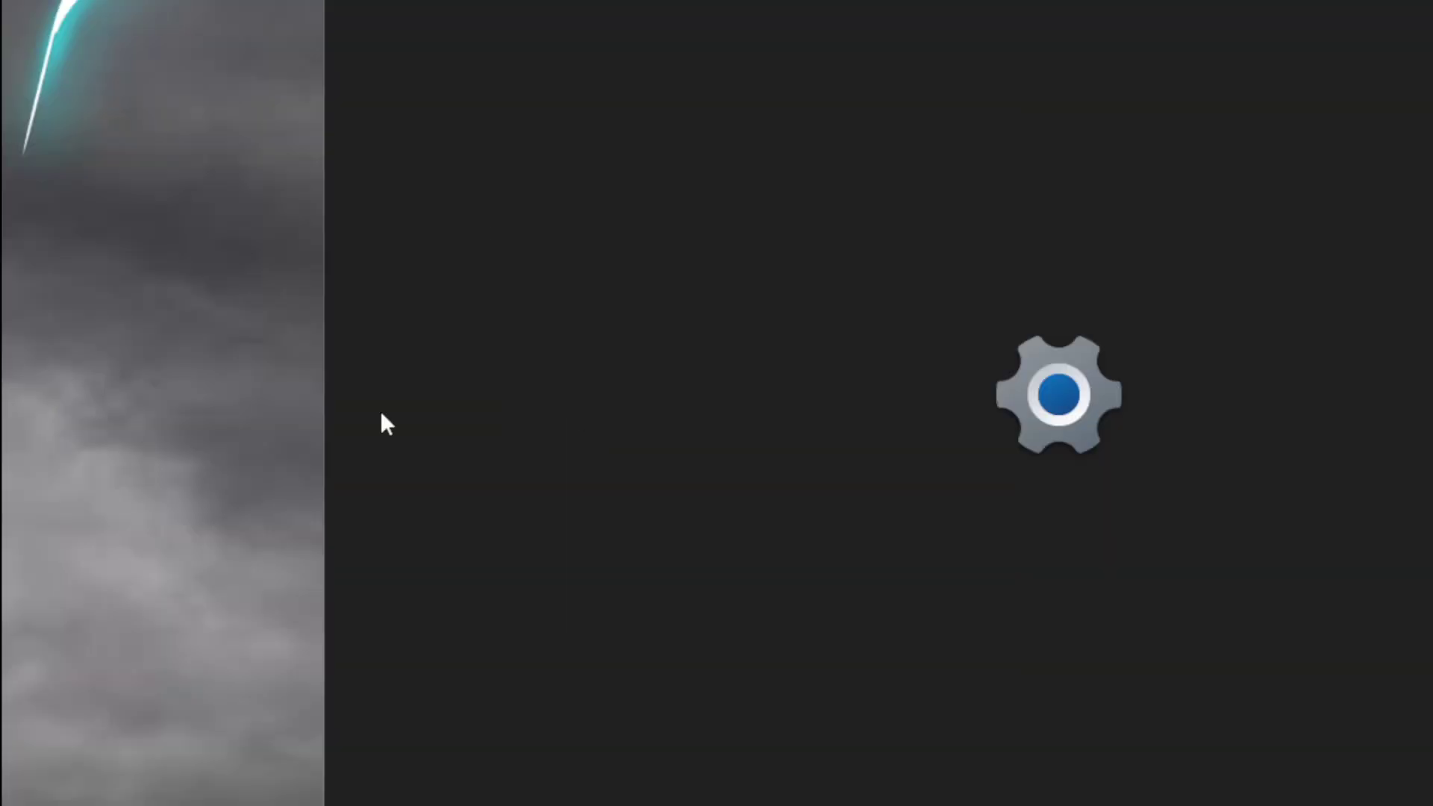
left_click(240, 90)
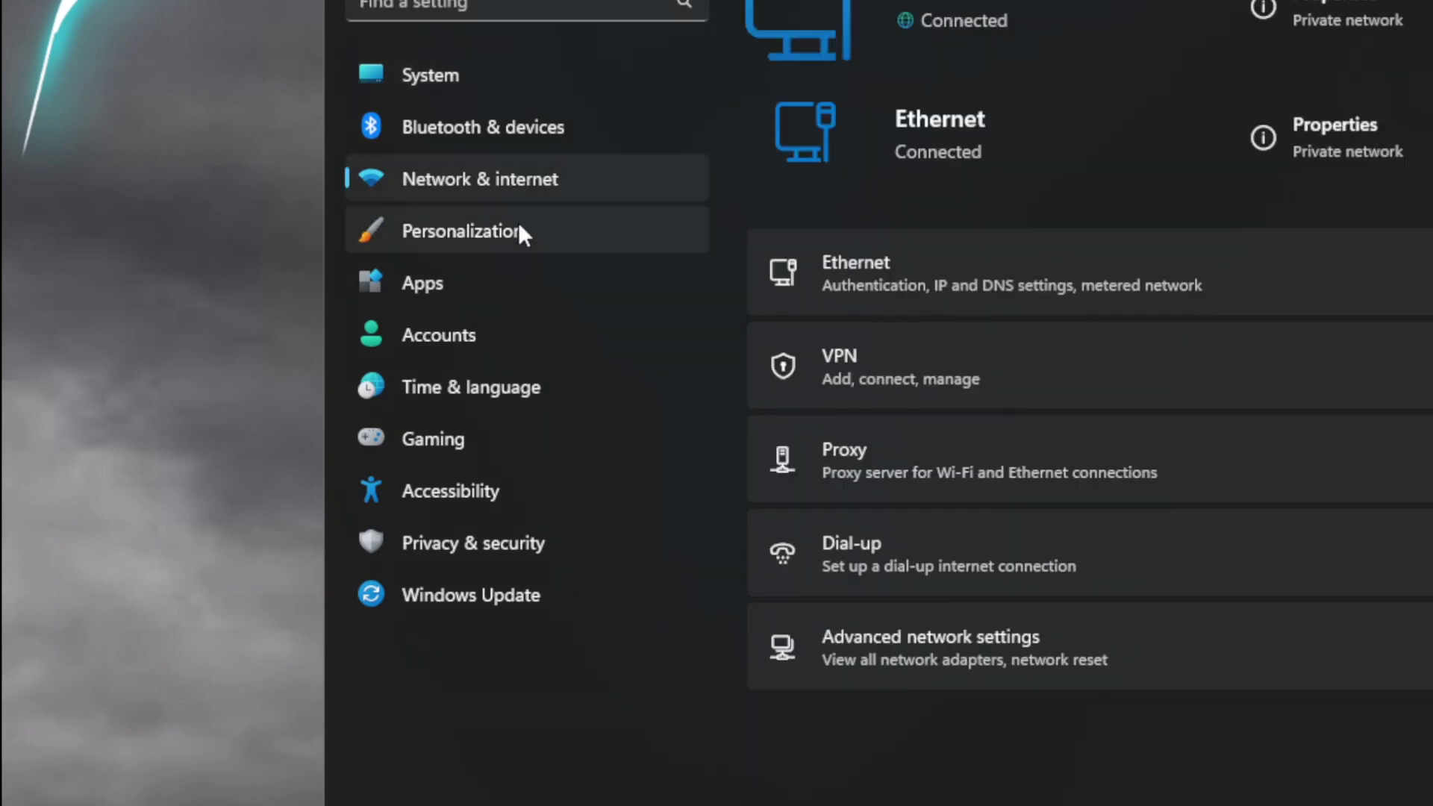
left_click(982, 262)
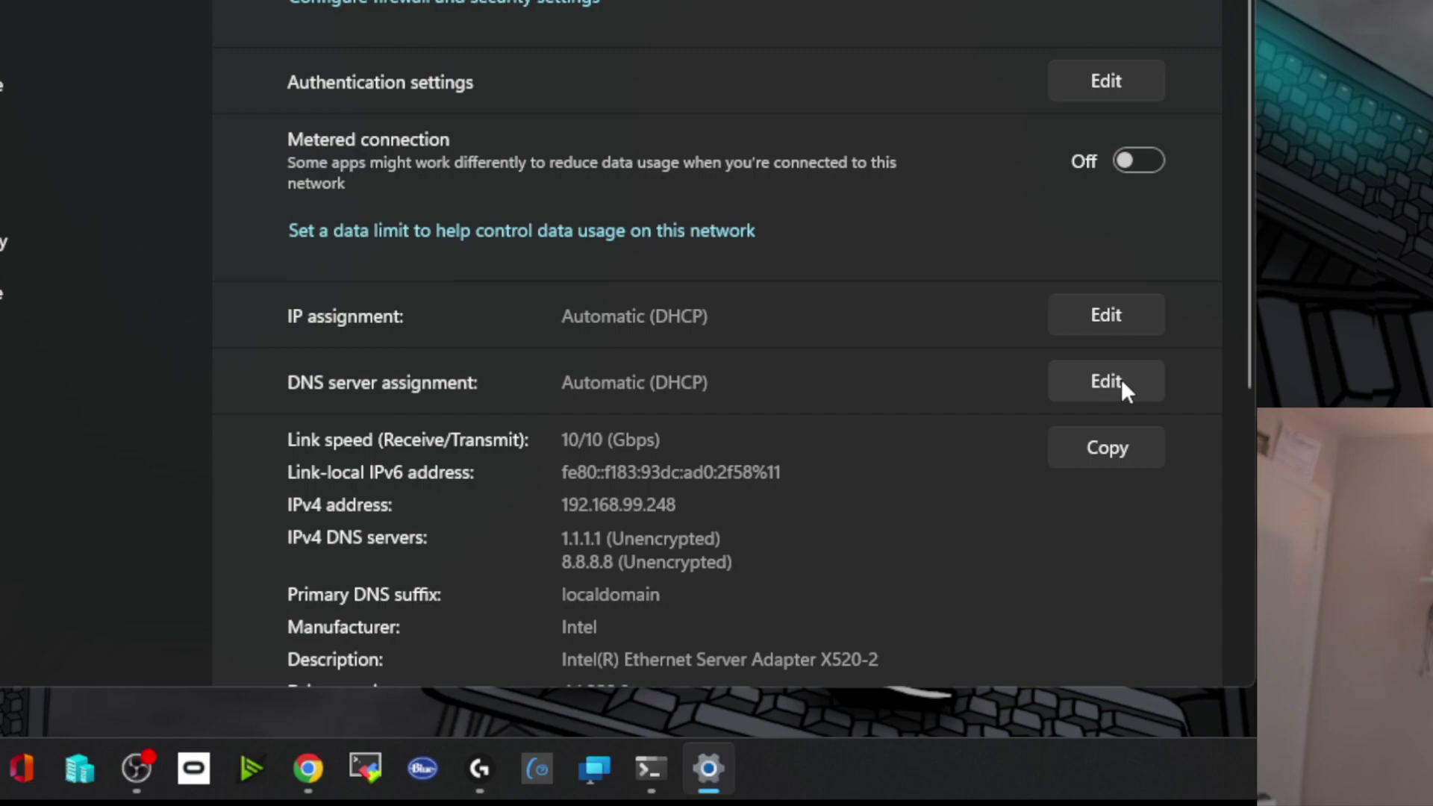
- Switch the Ethernet DNS server assignment to Manual and turn IPv4 on
left_click(1120, 379)
left_click(486, 351)
left_click(433, 404)
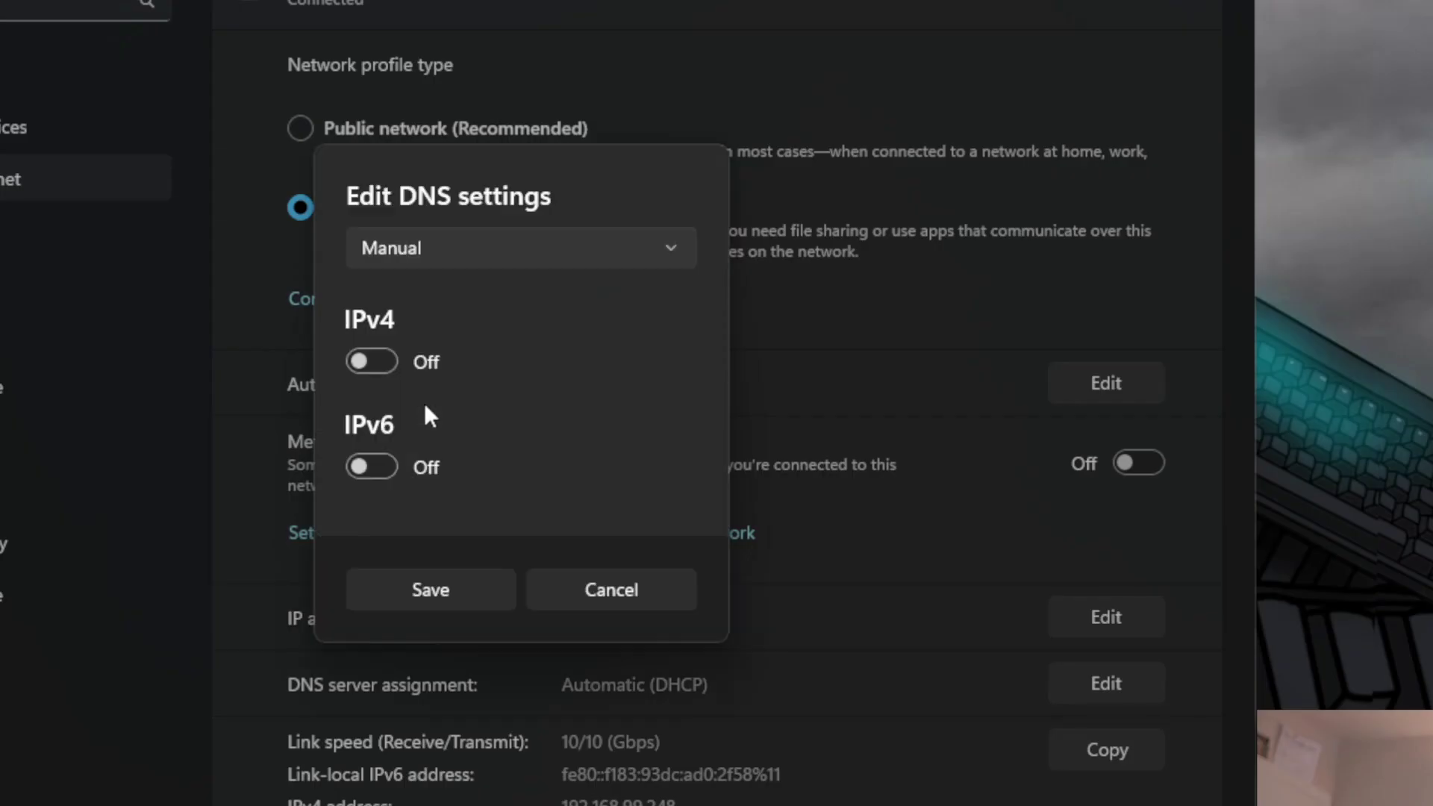
left_click(363, 360)
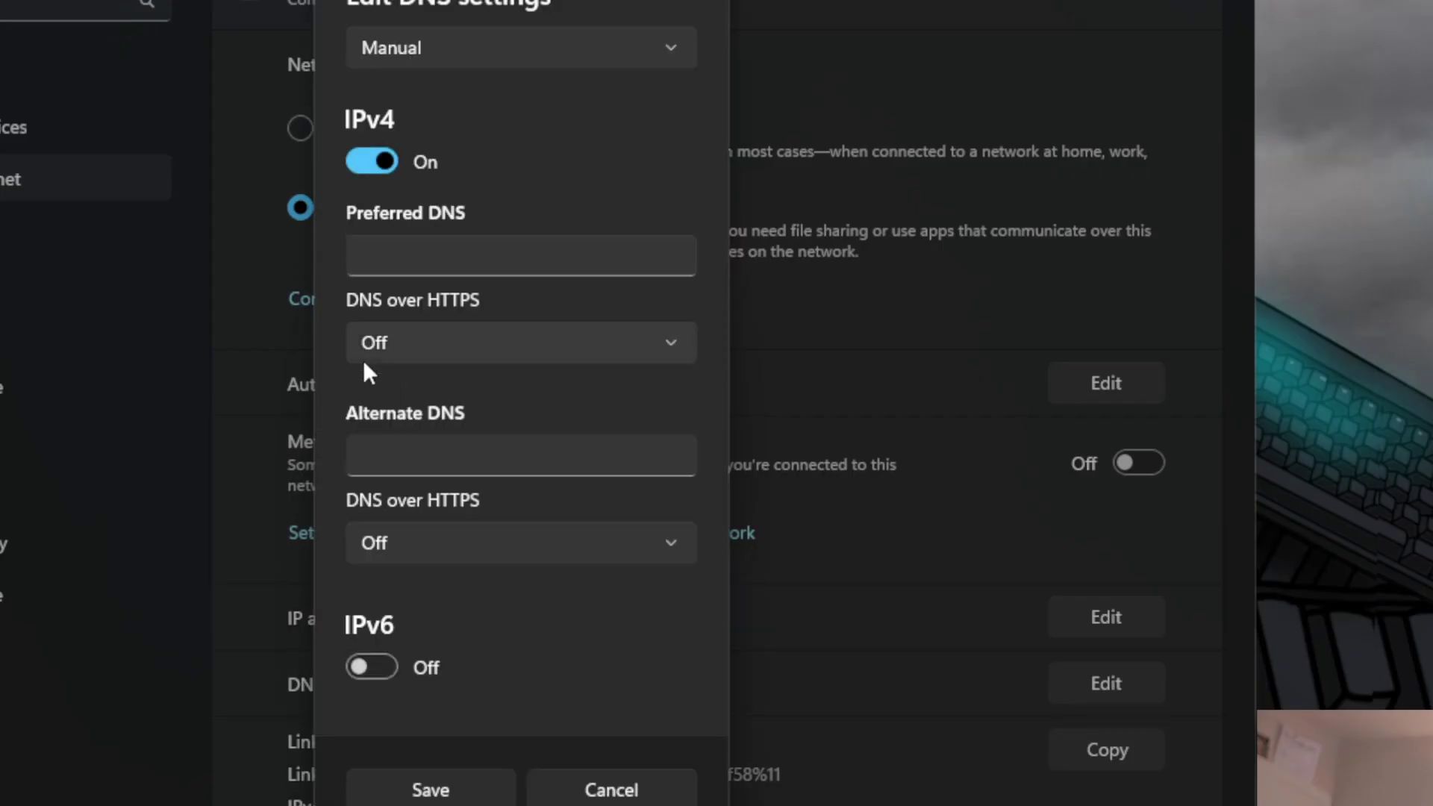
- Set preferred IPv4 DNS to 9.9.9.9 with DNS over HTTPS On (automatic template)
left_click(421, 263)
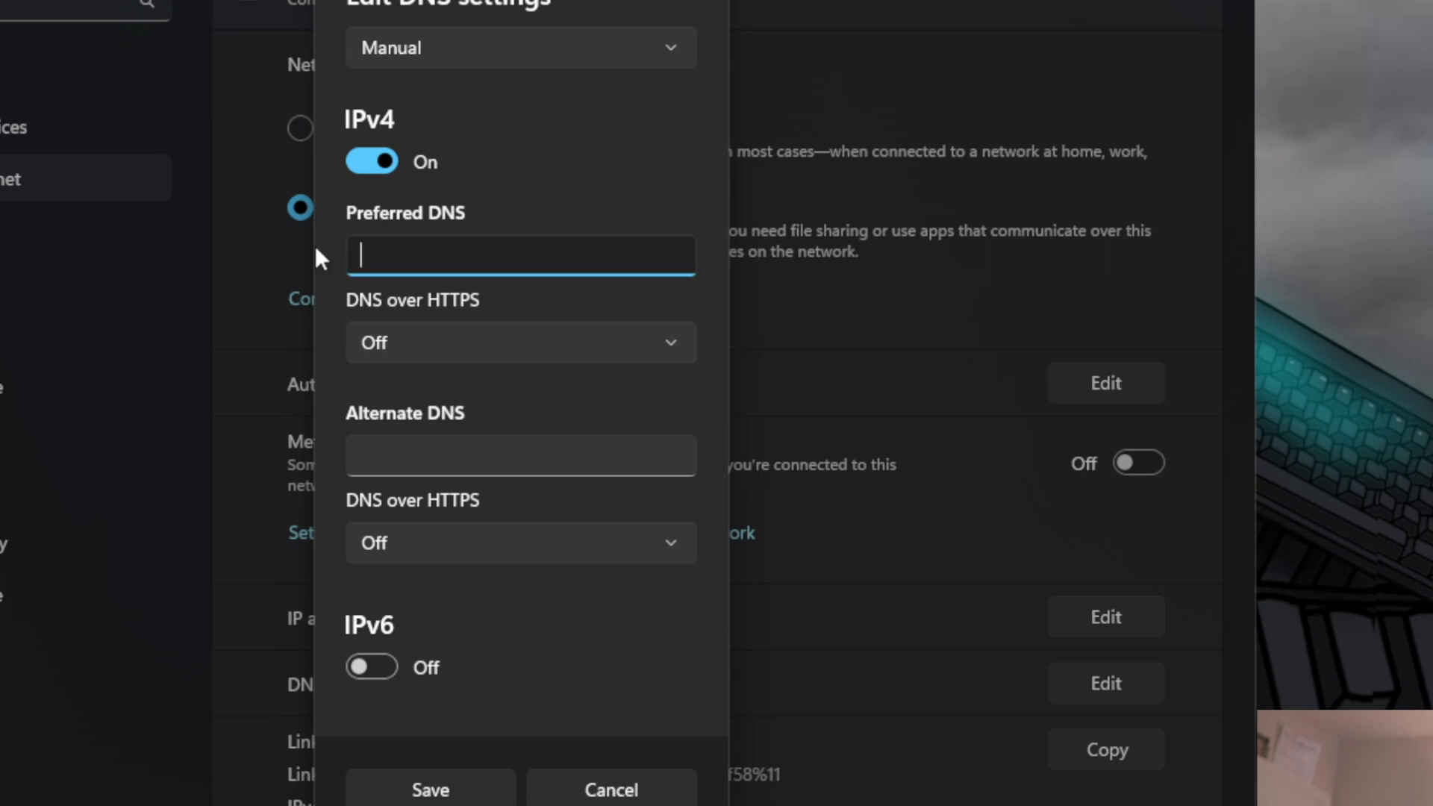
type("9.9.9.9")
left_click(431, 343)
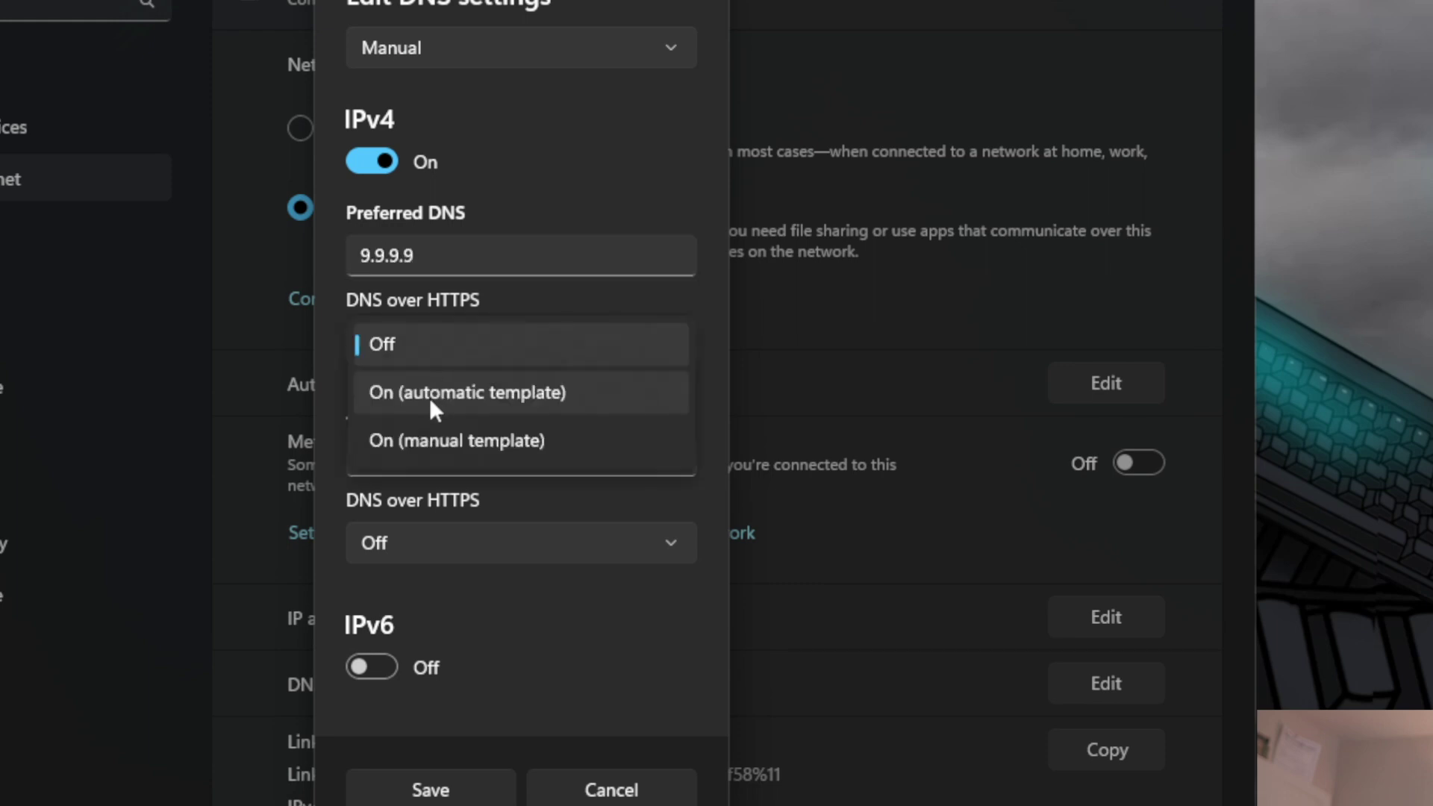
left_click(428, 397)
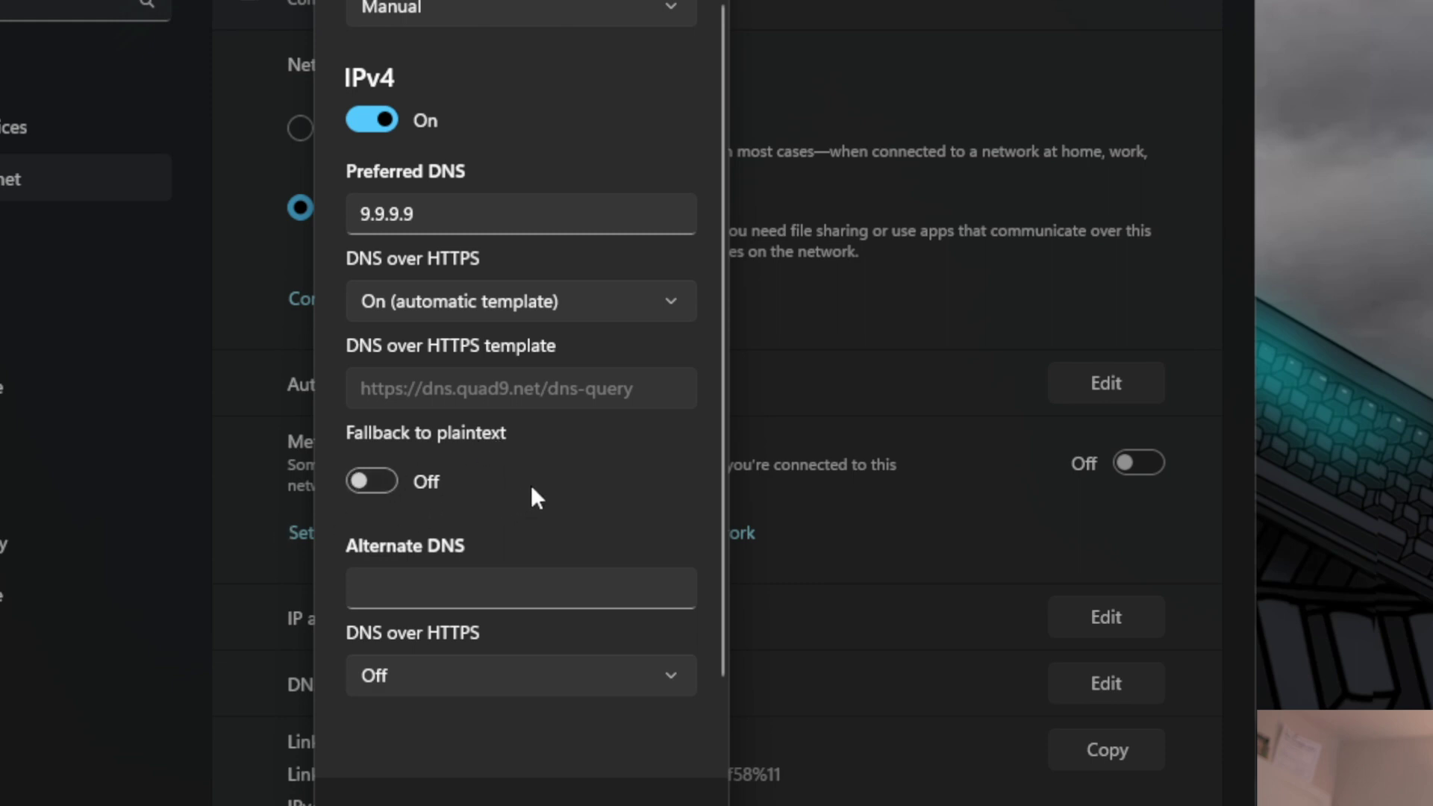
scroll(530, 485, "down", 1)
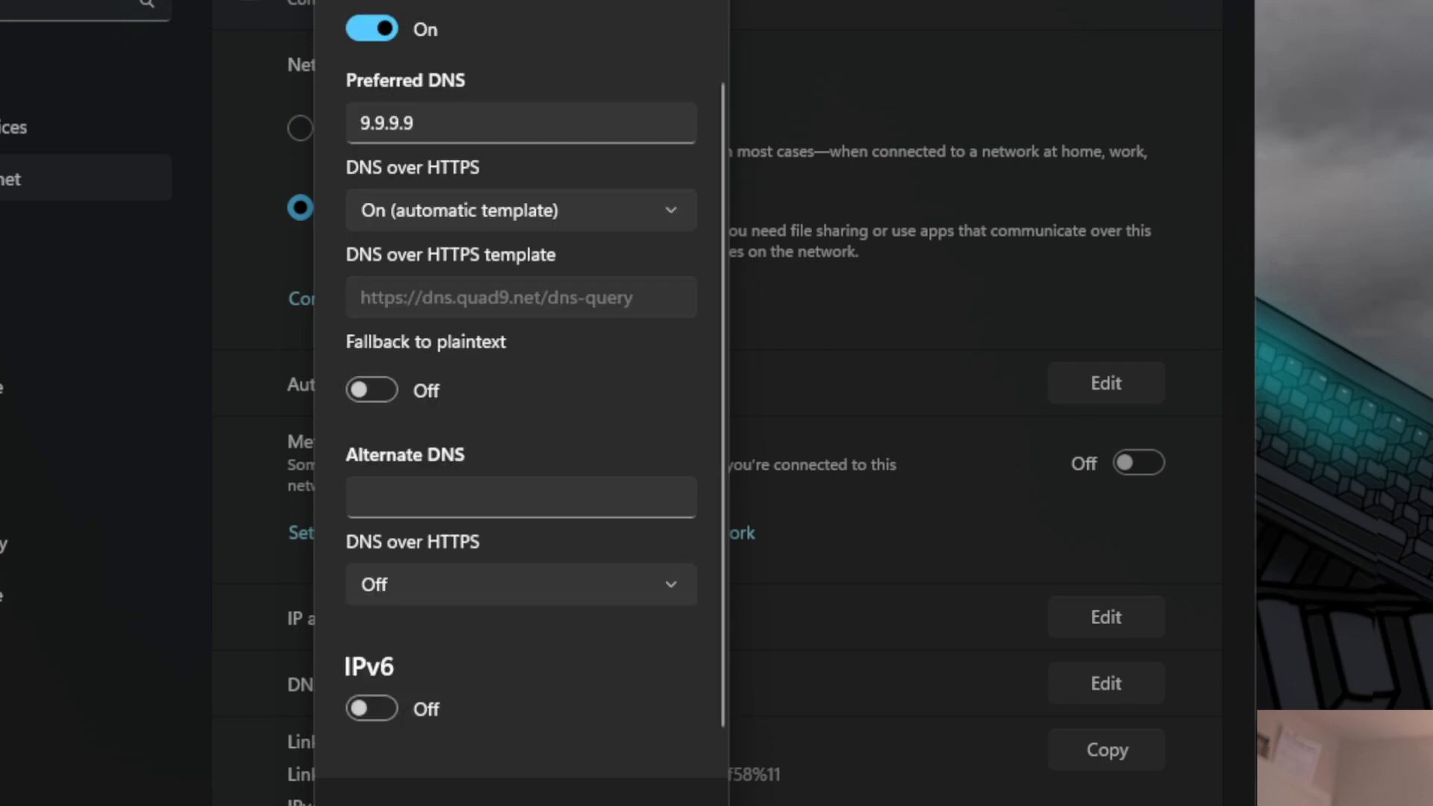